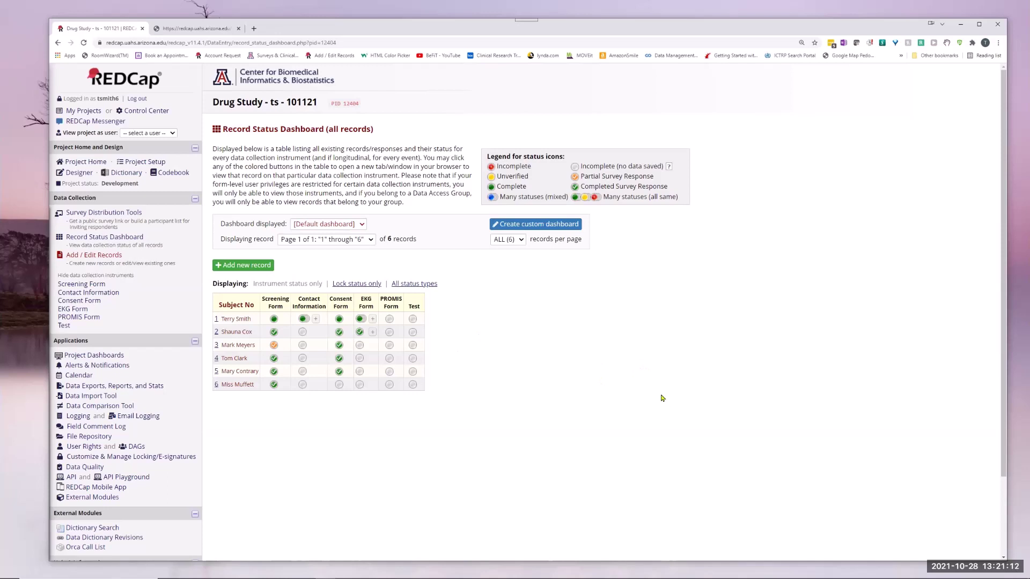
Open the Drug Study project's External Modules manager and scroll to Orca Call List Module v1.1.1
left_click(622, 389)
left_click(99, 499)
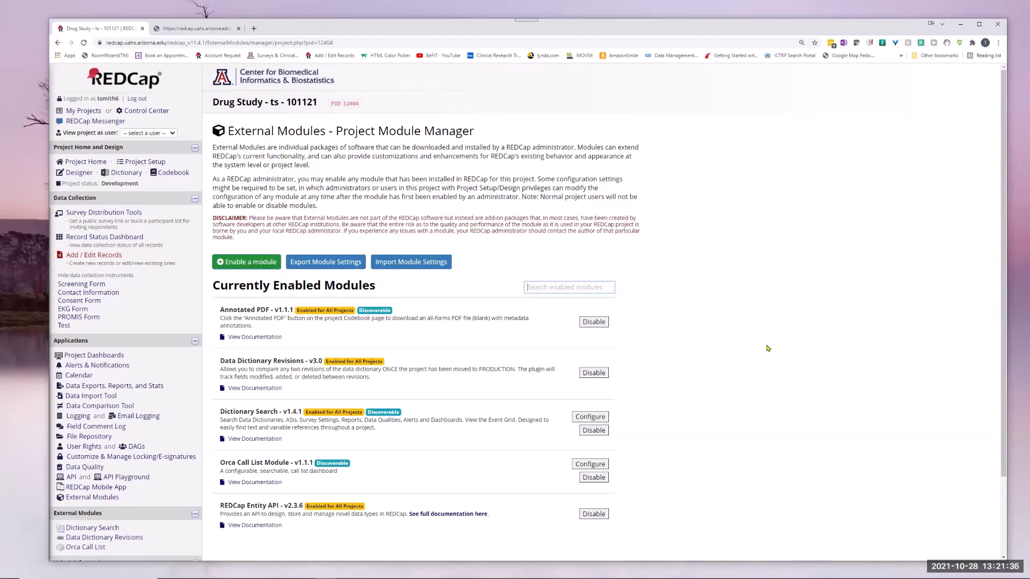
scroll(370, 465, "down", 1)
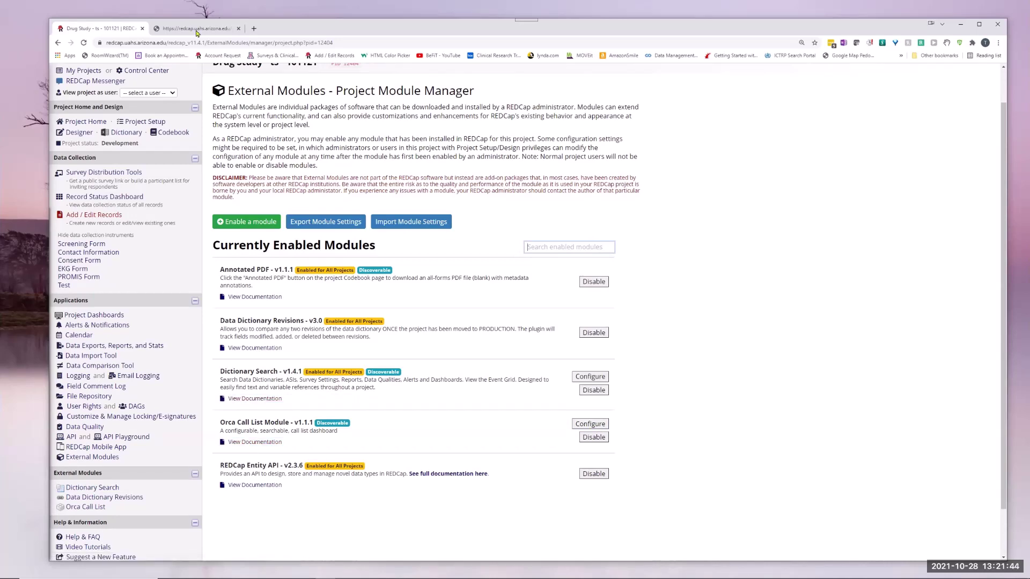
left_click(617, 273)
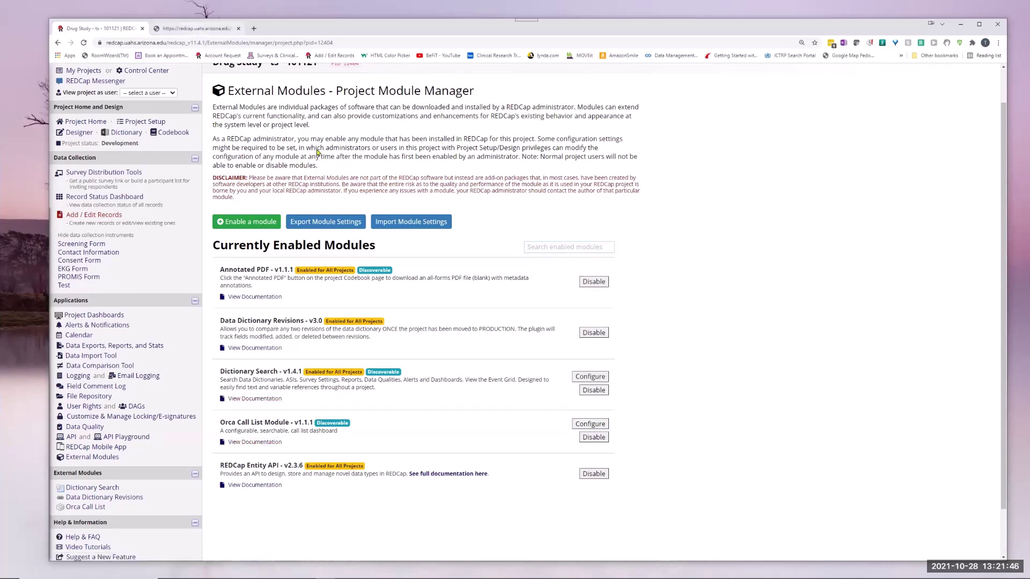
Read the README's Options section on colour-coded lists, filters and display field sorting
left_click(192, 28)
scroll(617, 241, "up", 4)
scroll(590, 217, "up", 4)
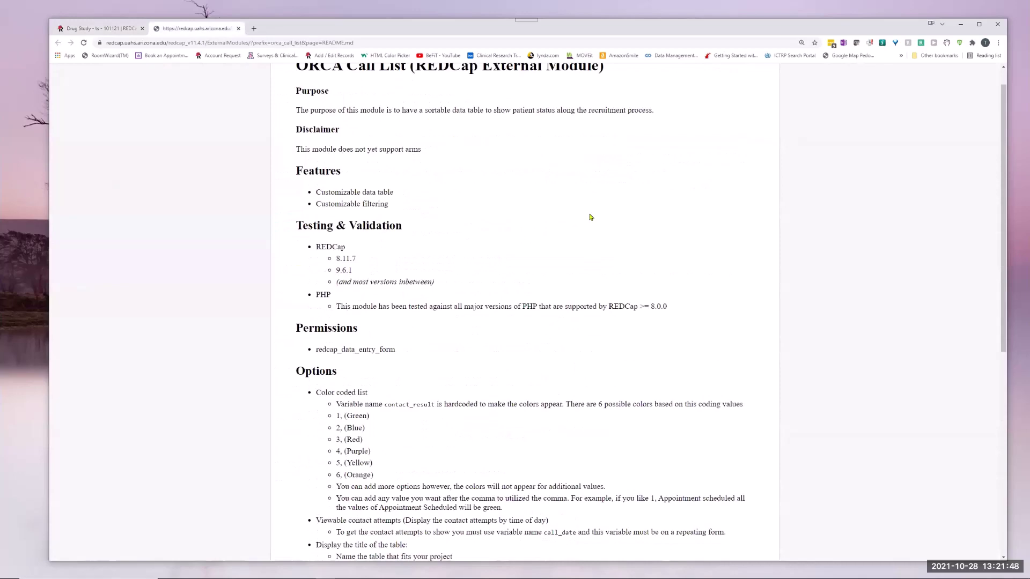
scroll(589, 218, "down", 9)
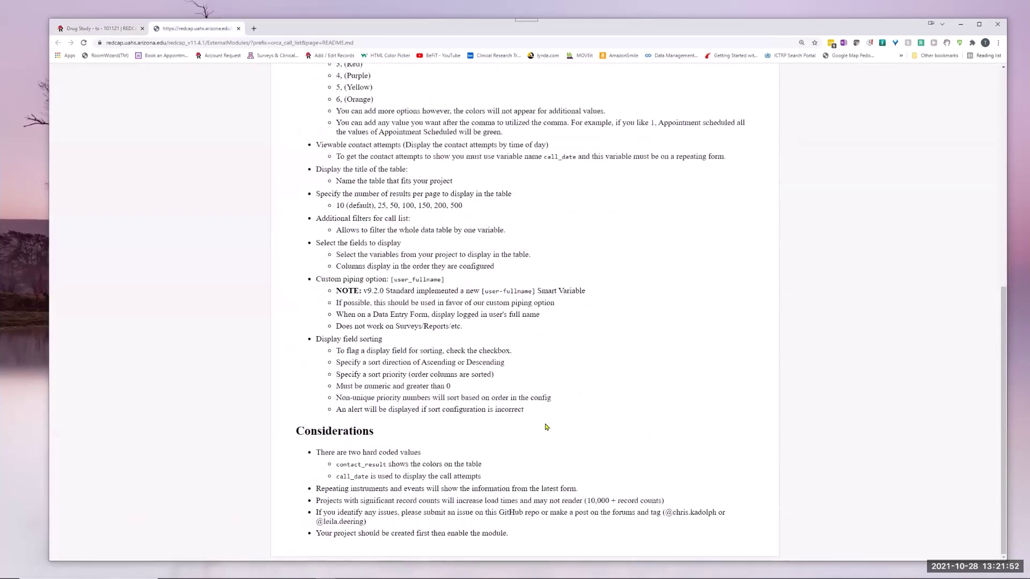
scroll(547, 432, "up", 4)
scroll(547, 431, "down", 3)
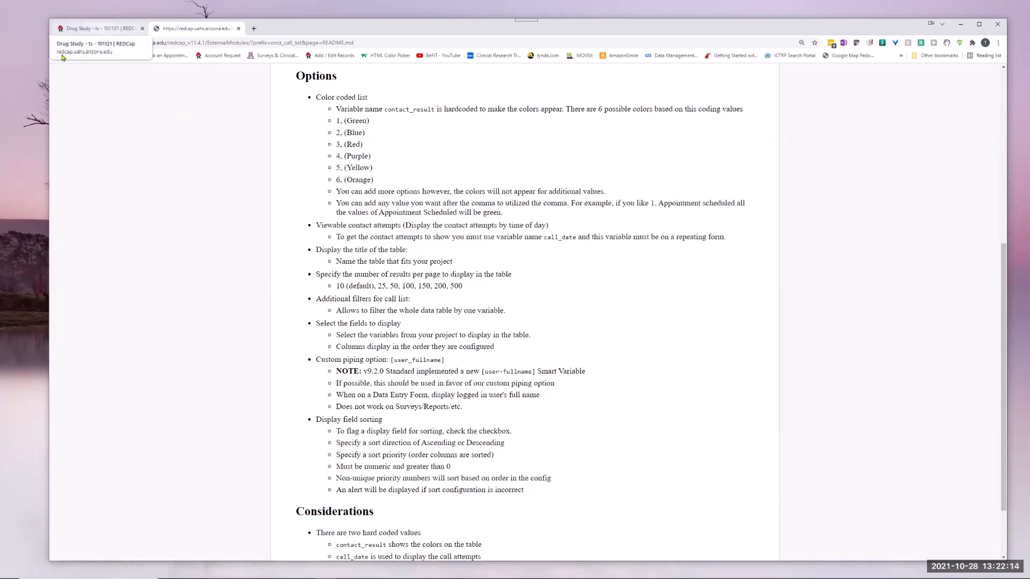
Return to Drug Study, review the Orca Call List Module configuration, and close it unsaved
left_click(85, 30)
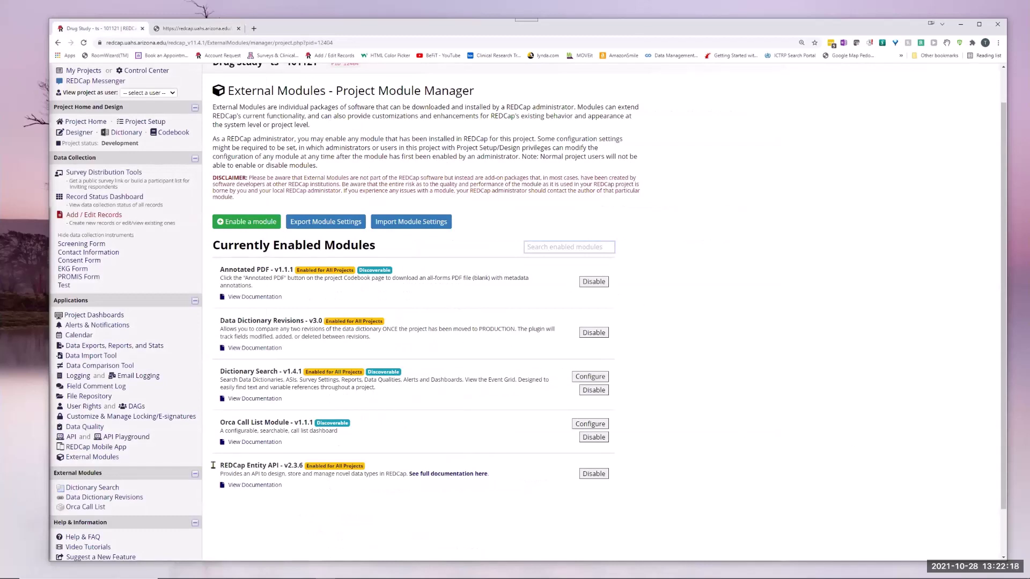
left_click(588, 425)
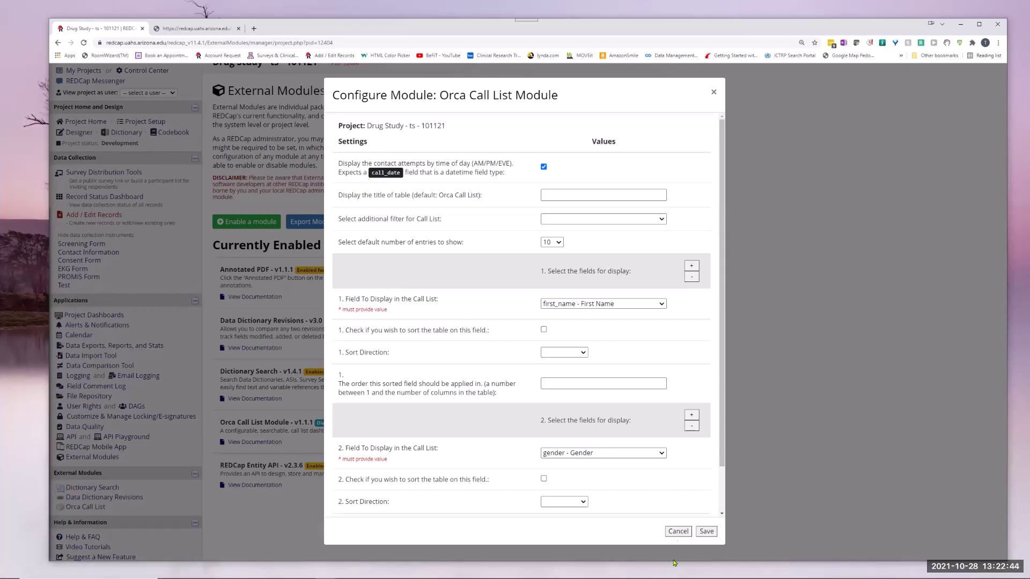
left_click(307, 412)
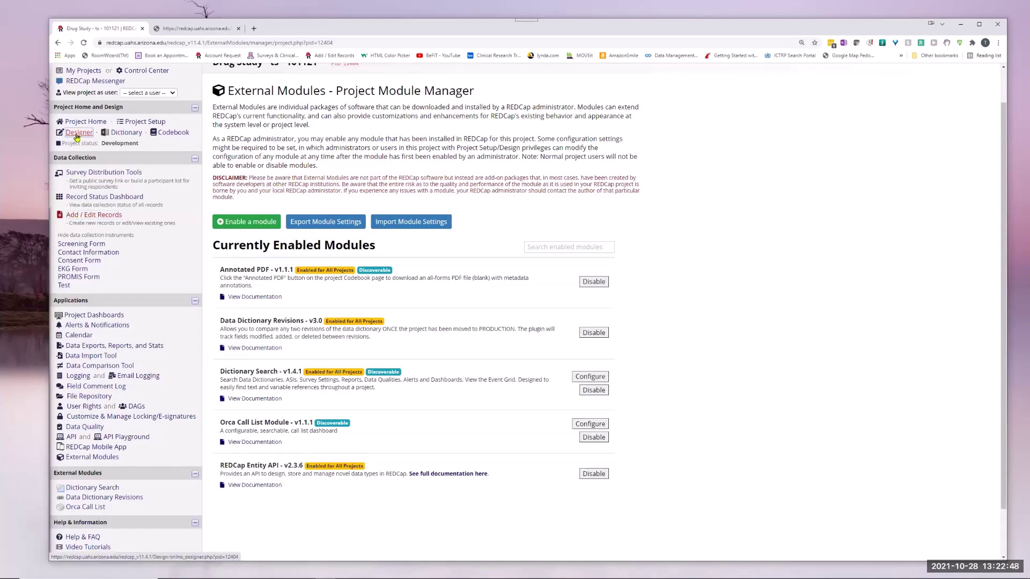
Open the Online Designer and the Contact Information instrument for editing
left_click(78, 134)
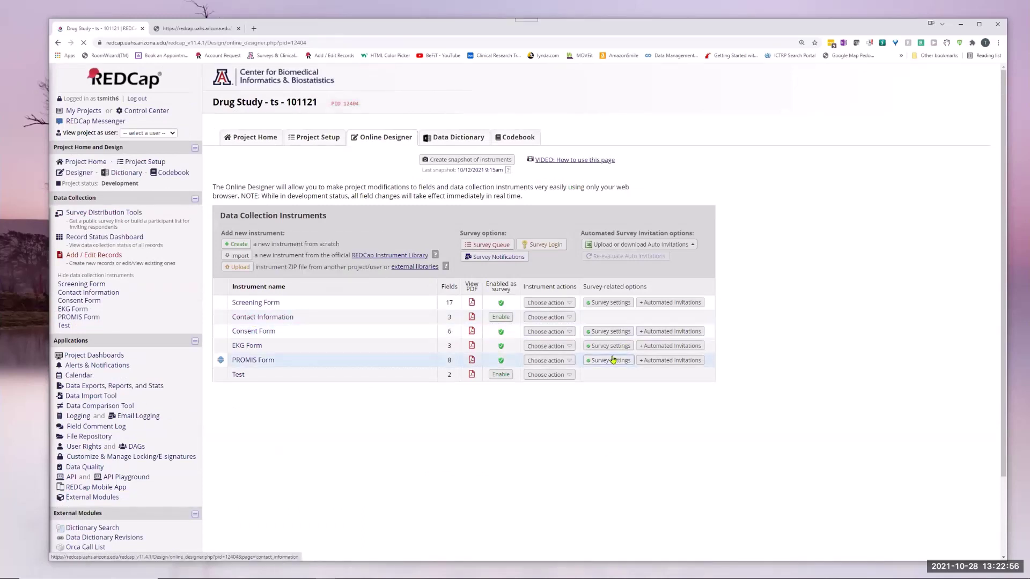
left_click(263, 318)
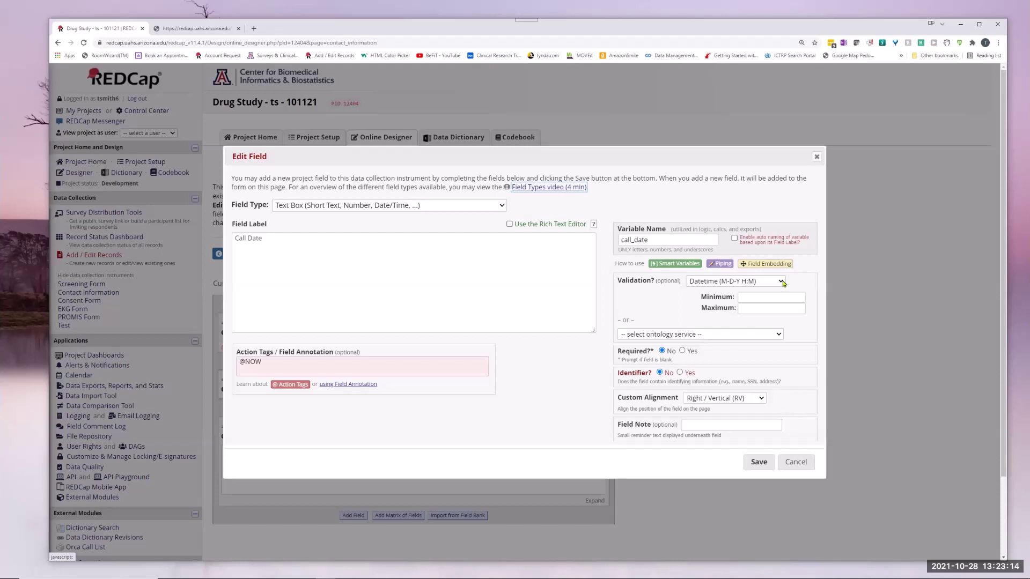
left_click(781, 283)
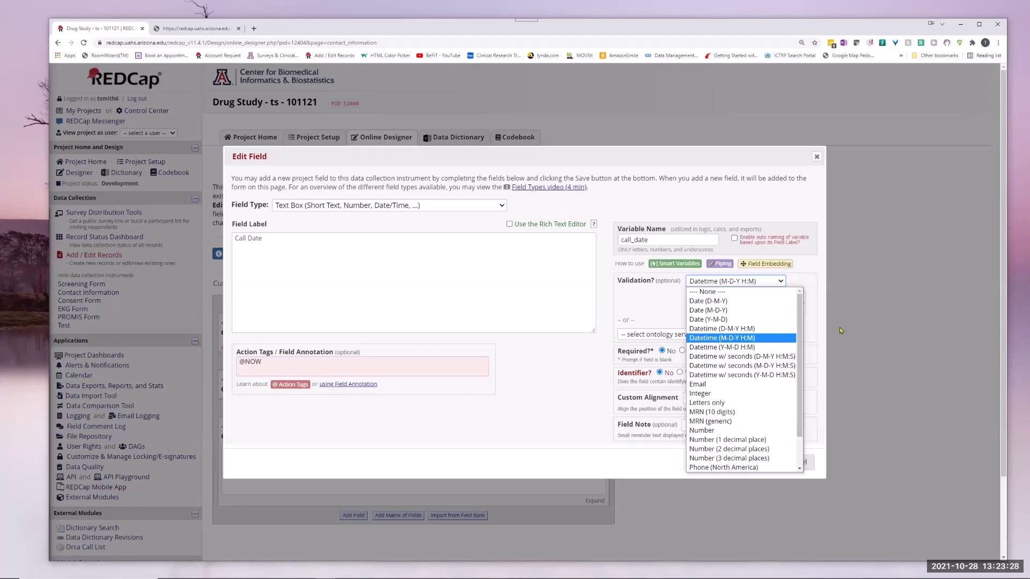
key("Escape")
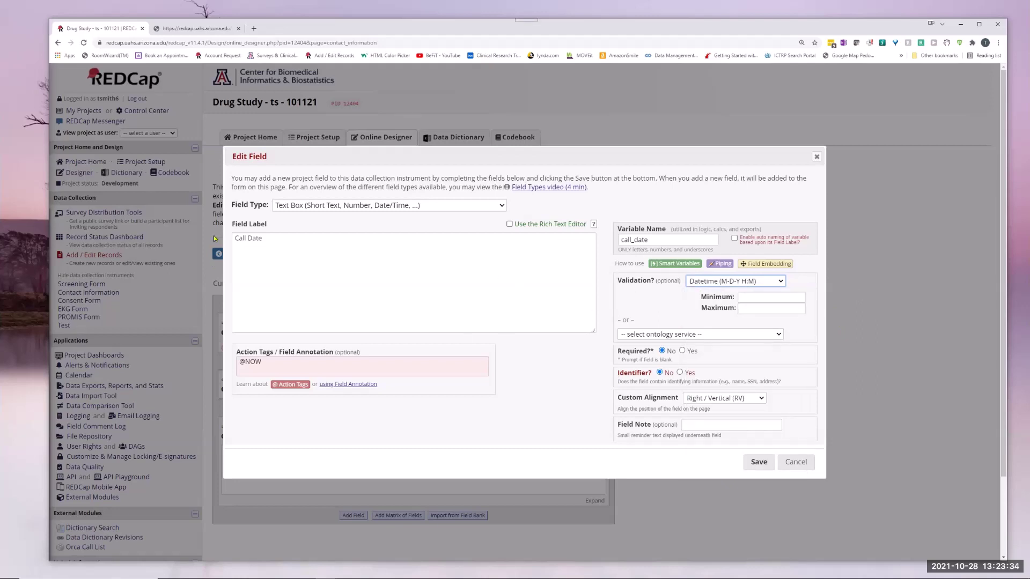
left_click(268, 365)
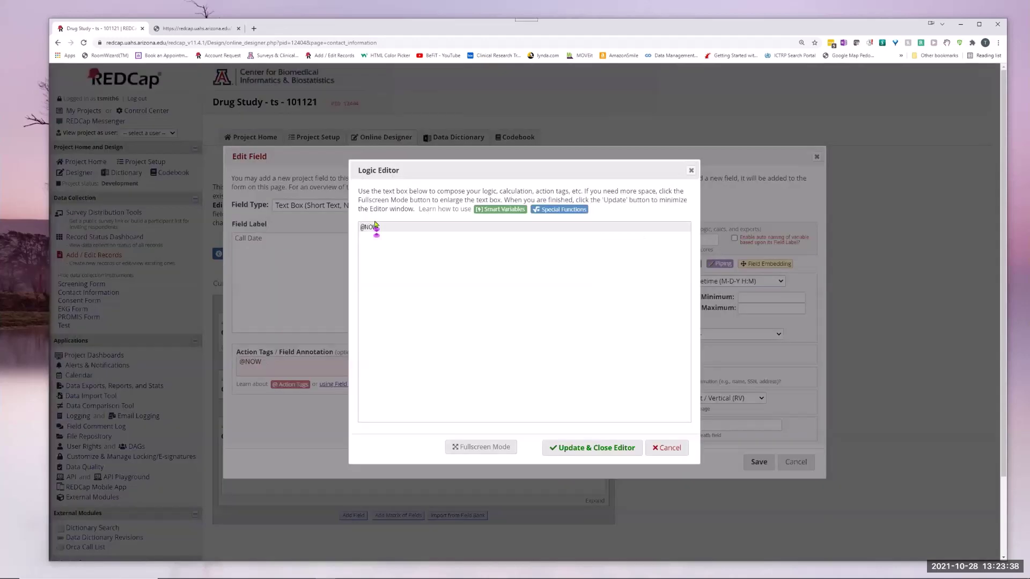
left_click(667, 448)
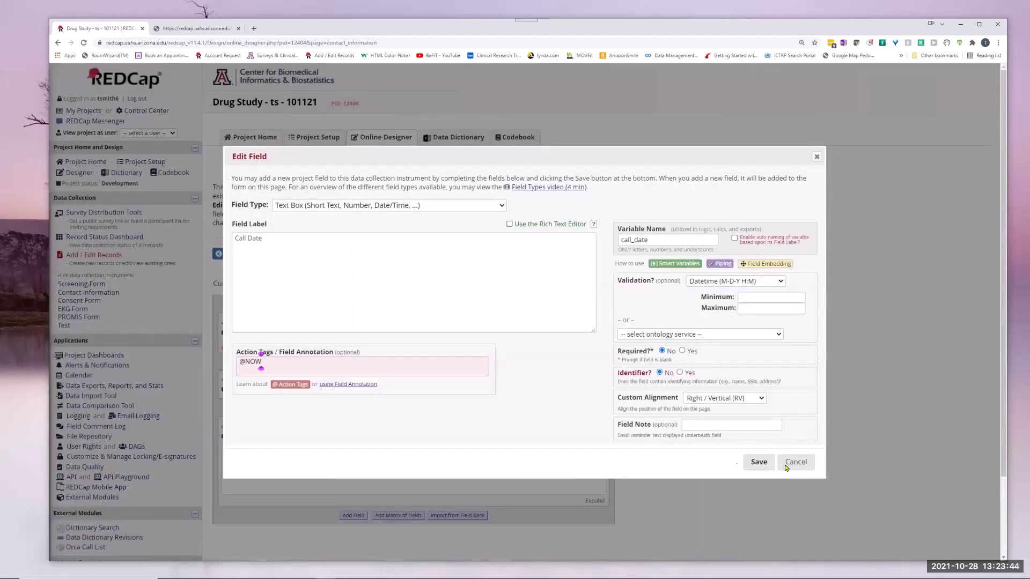
left_click(758, 463)
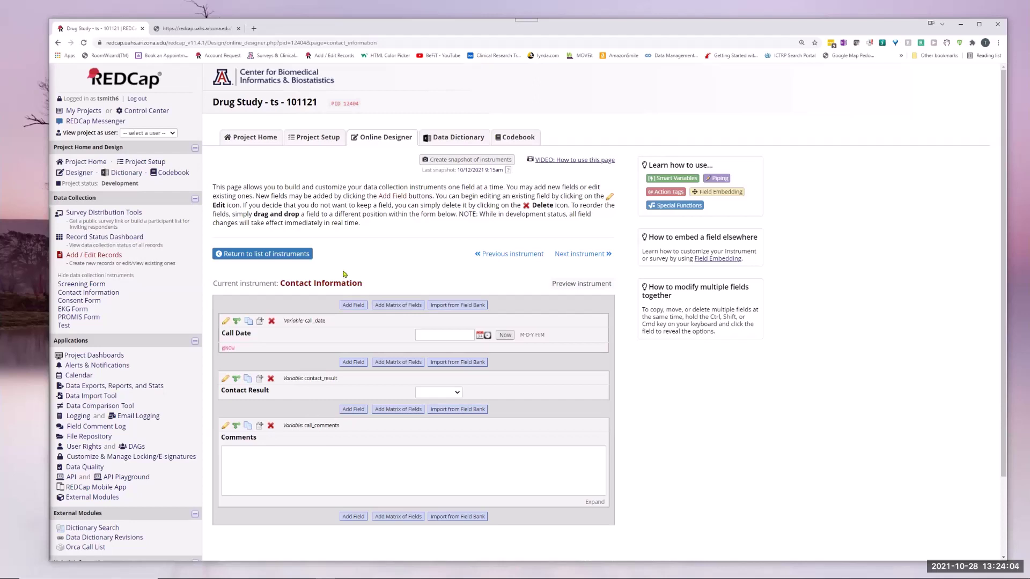
left_click(200, 28)
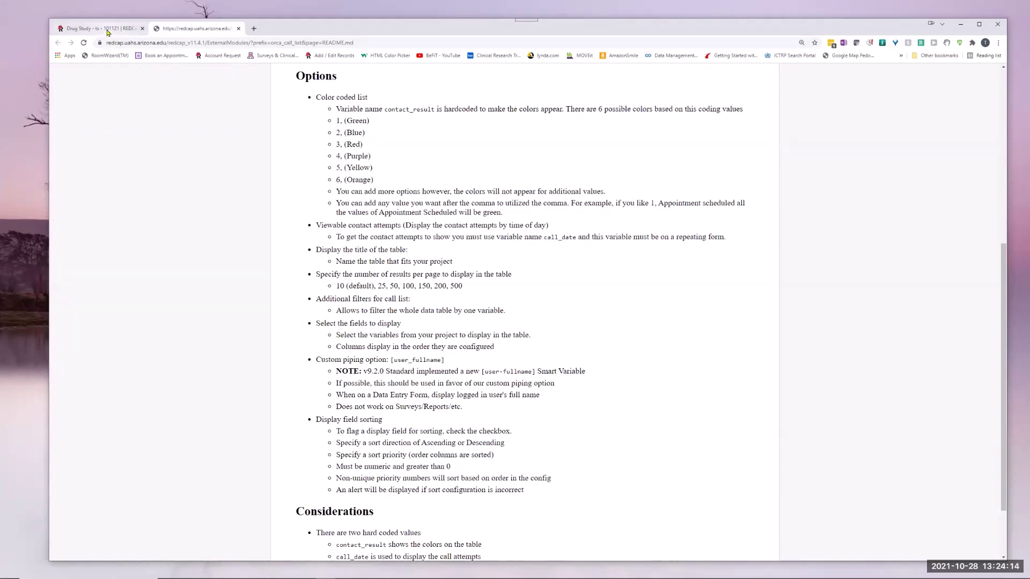
key("ctrl+Page_Up")
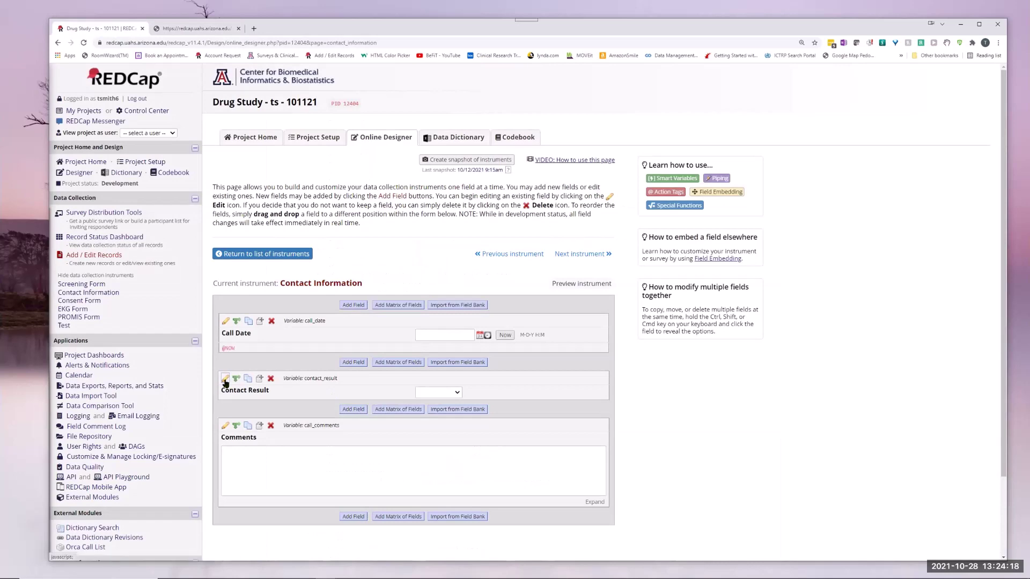
left_click(294, 379)
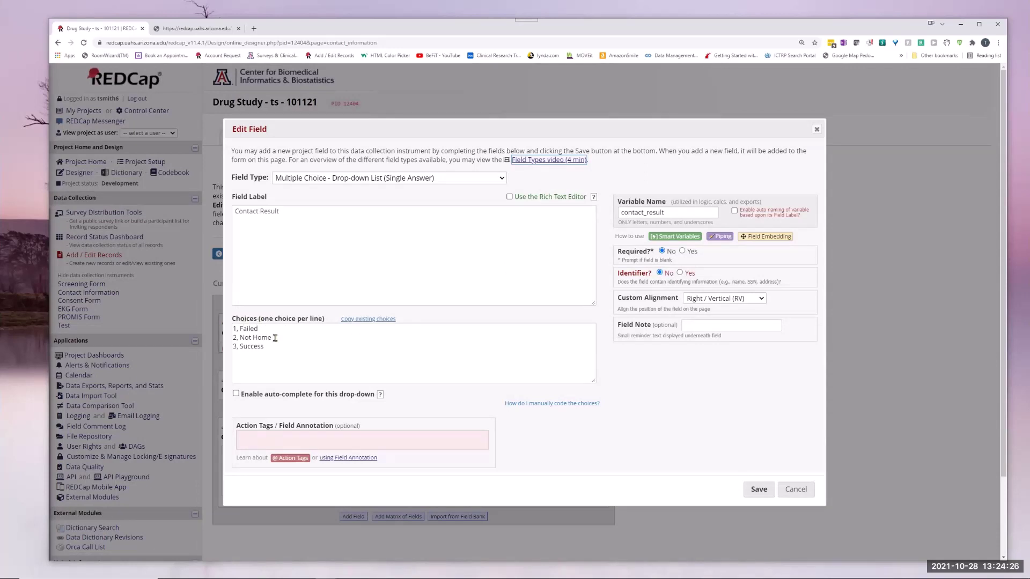
left_click(797, 491)
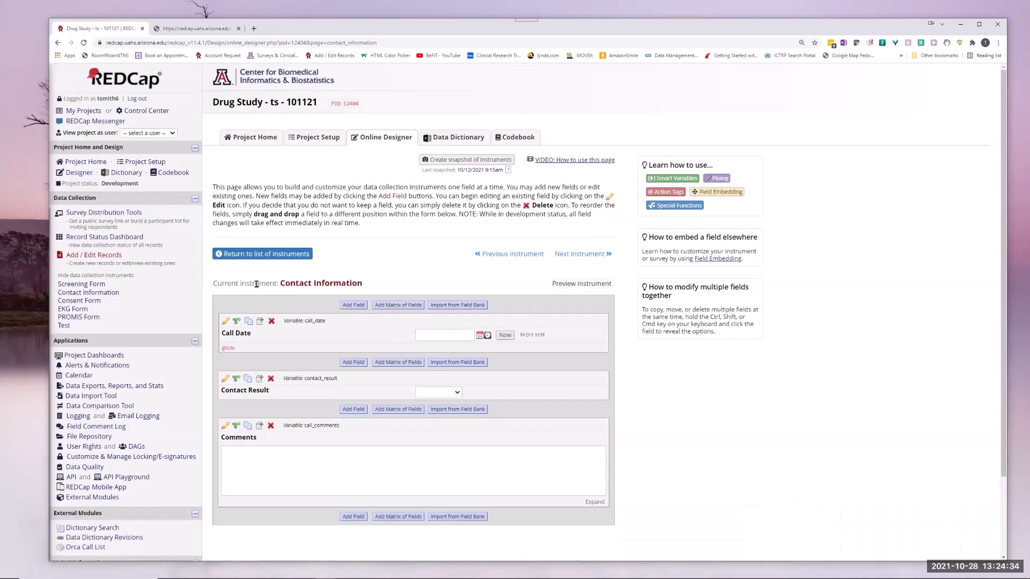
Review the Orca Call List Module configuration from External Modules, close it, and scroll the module list
left_click(82, 499)
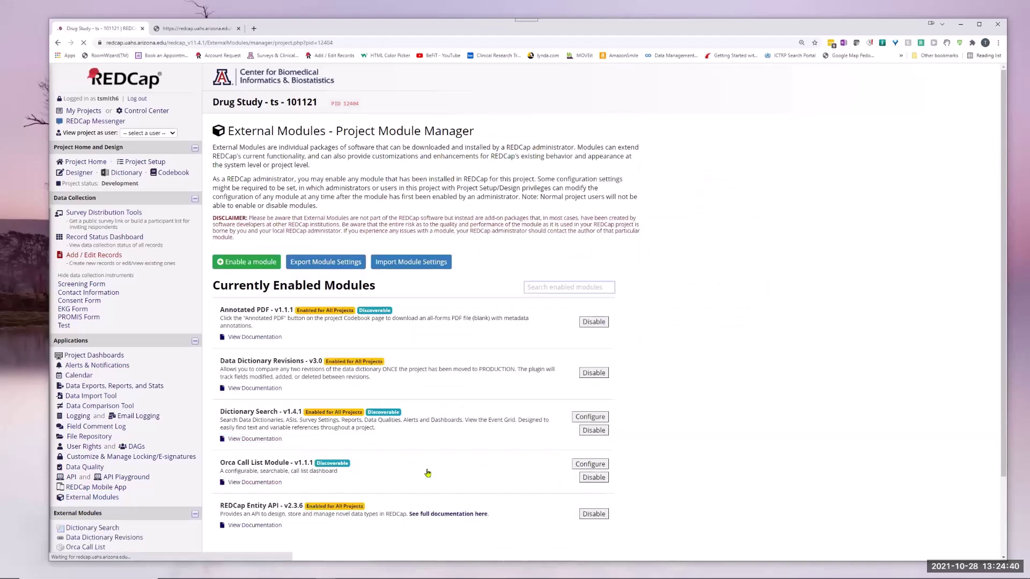
left_click(597, 465)
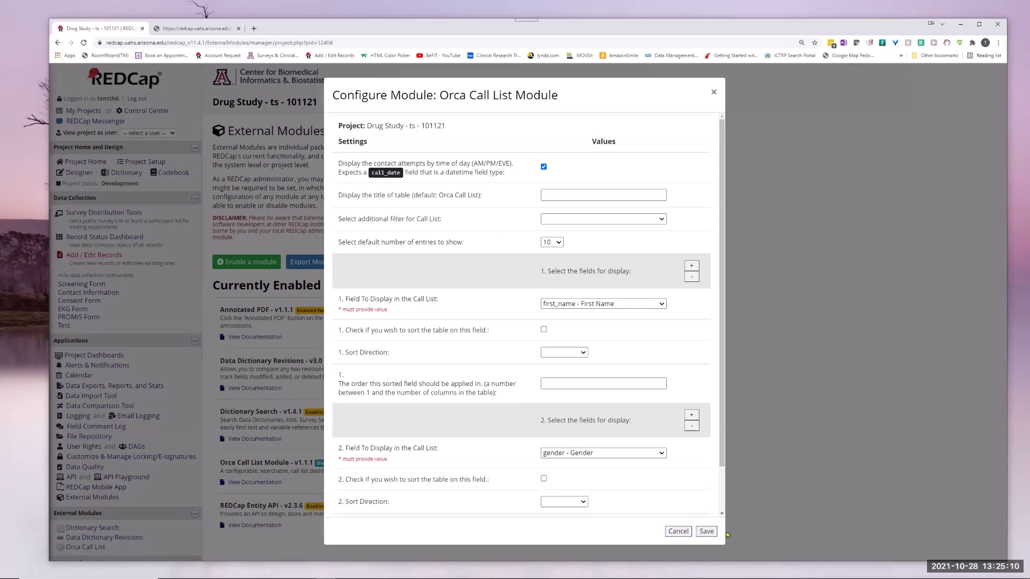
left_click(688, 535)
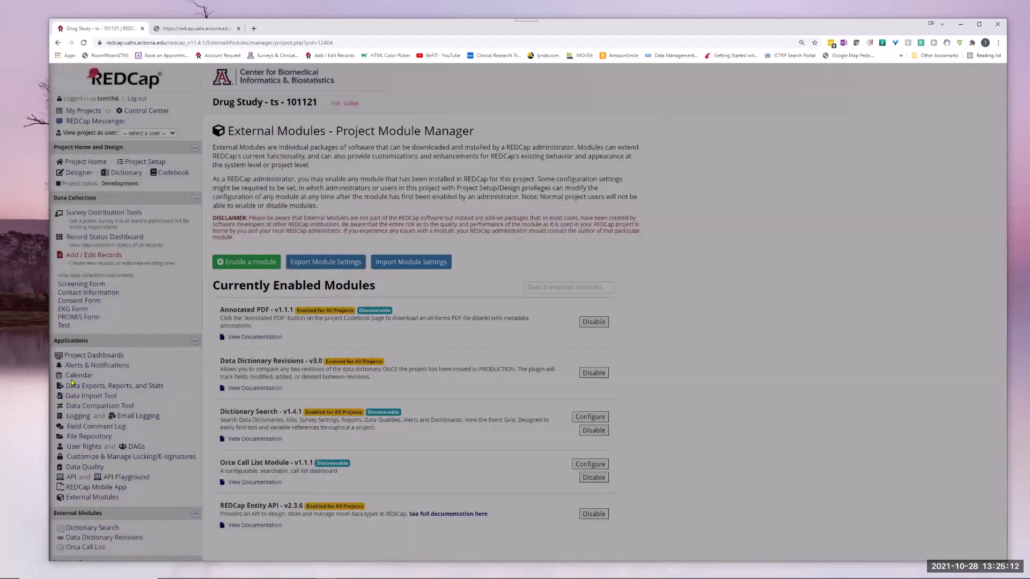
scroll(156, 258, "down", 2)
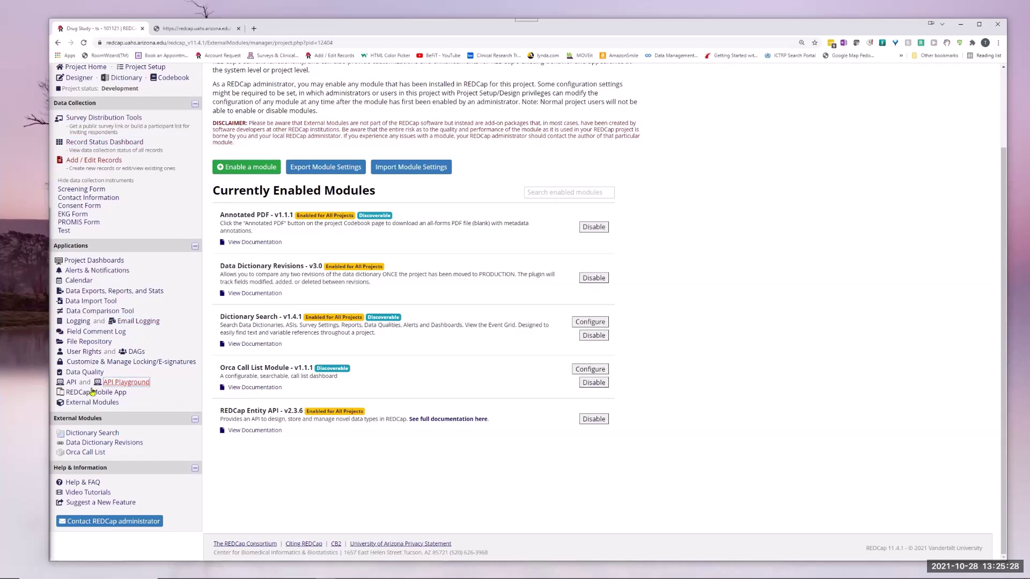
View the Orca Call List of six contacts with AM/PM/EVE attempts, the first row tinted red
left_click(82, 455)
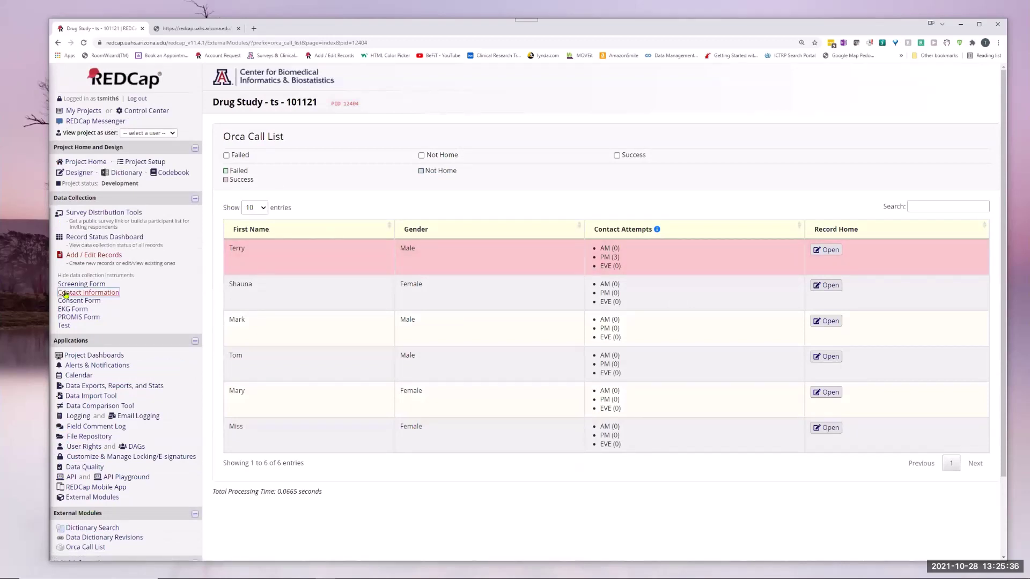
left_click(93, 497)
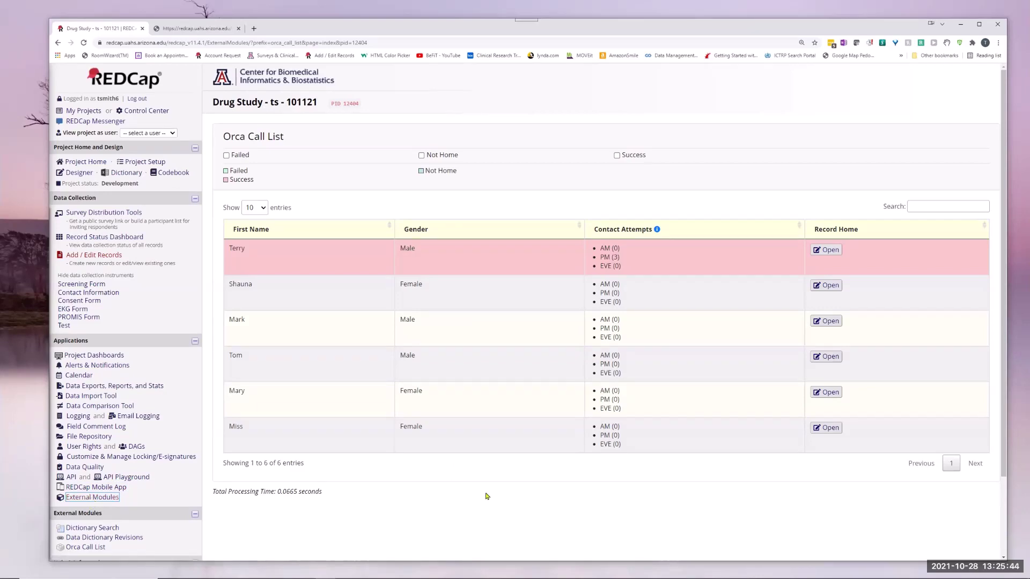
Open the Orca Call List Module configuration from External Modules and cancel without saving
left_click(96, 488)
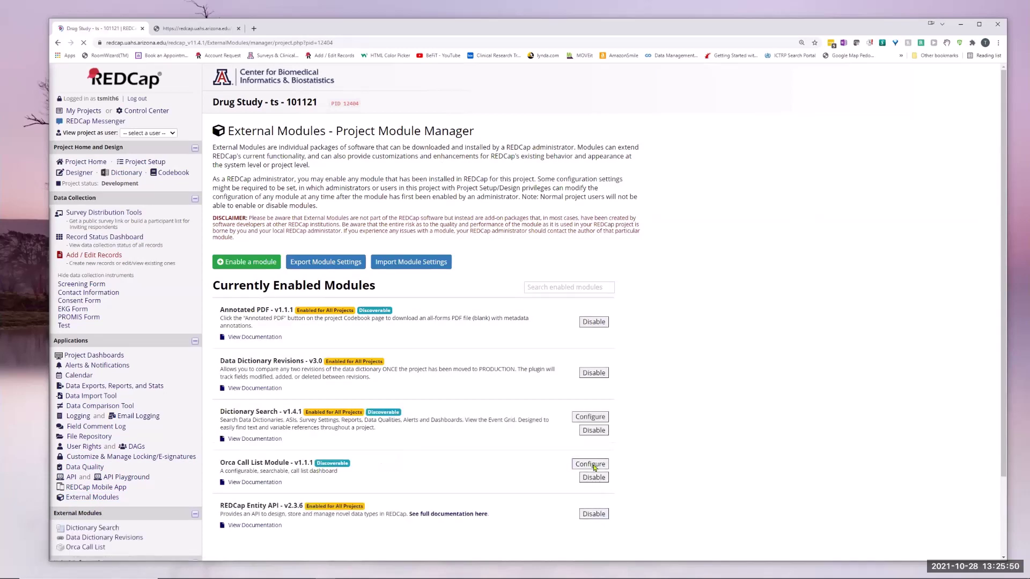
left_click(590, 464)
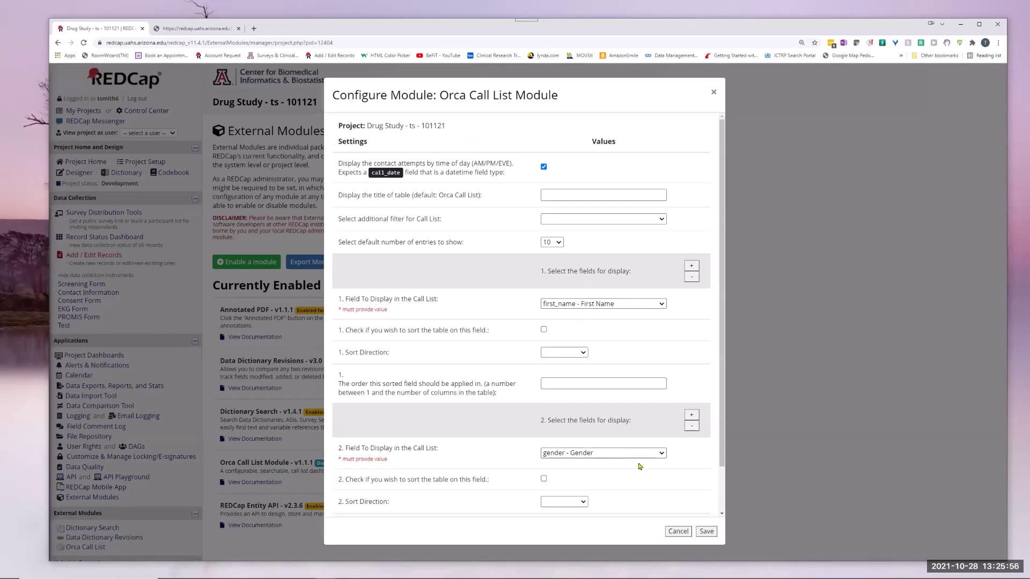
left_click(680, 532)
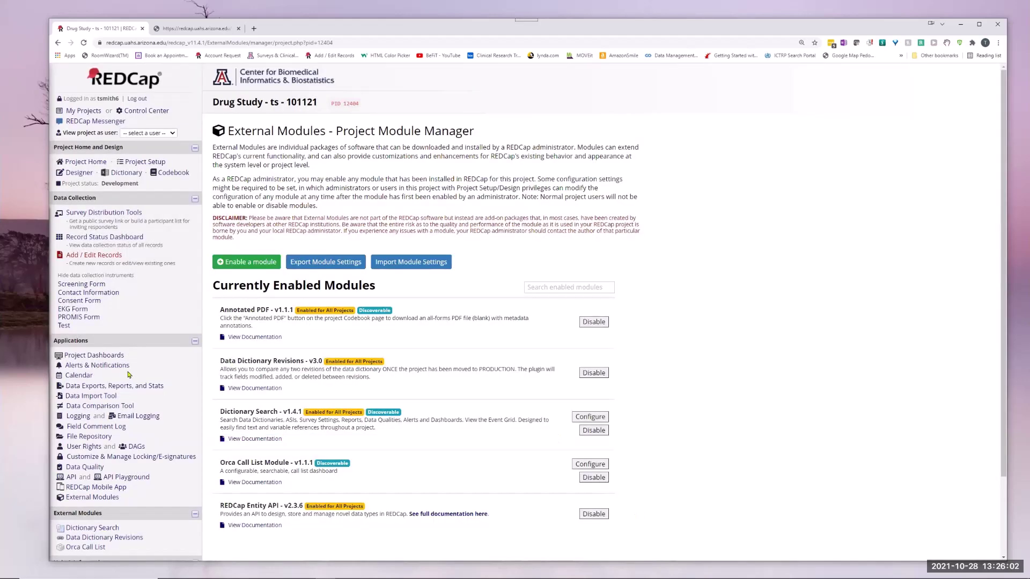
left_click(94, 546)
key("Return")
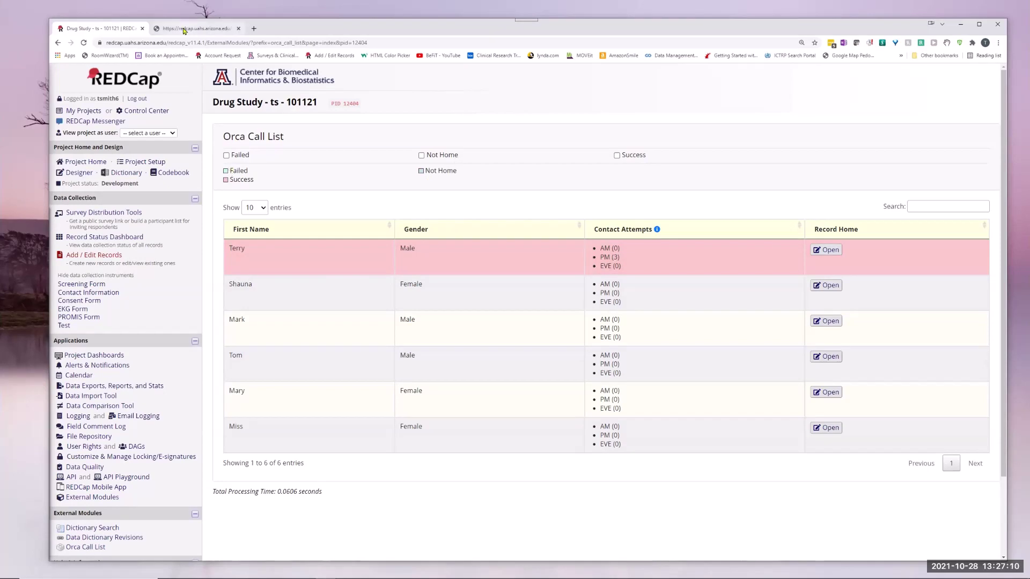
key("ctrl+Tab")
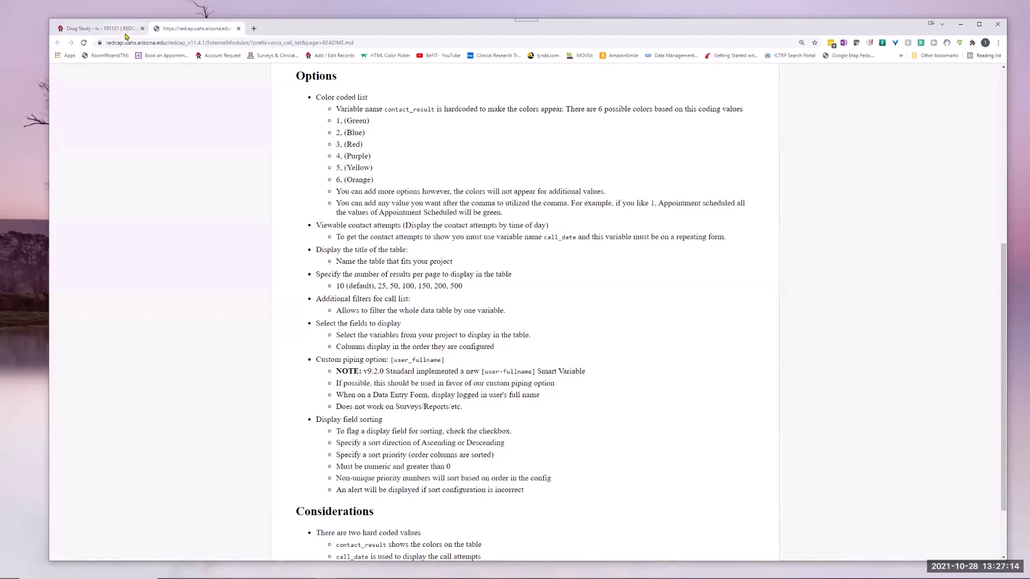
key("ctrl+Tab")
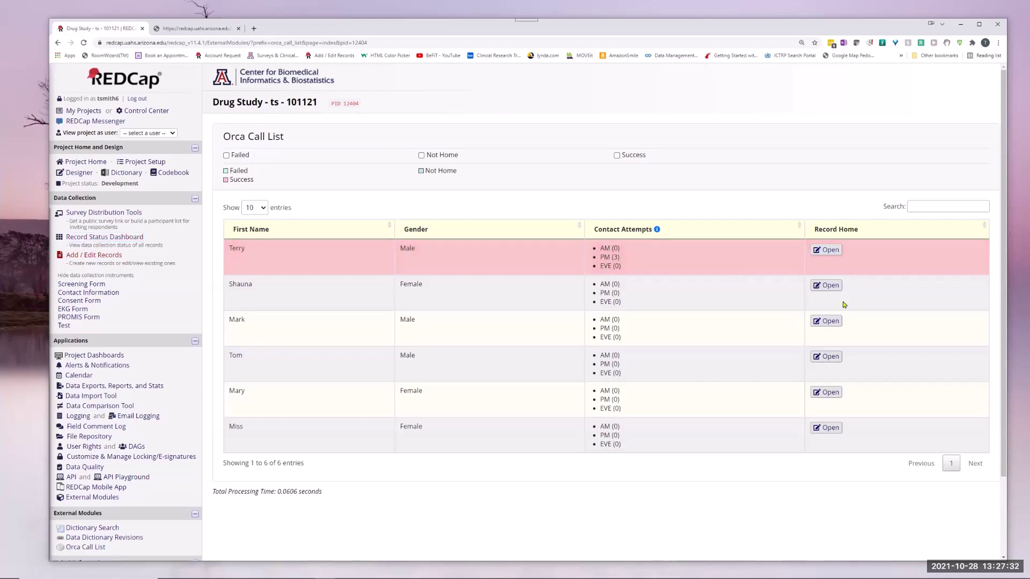
Open a new Contact Information form from the contact's record home page
left_click(829, 288)
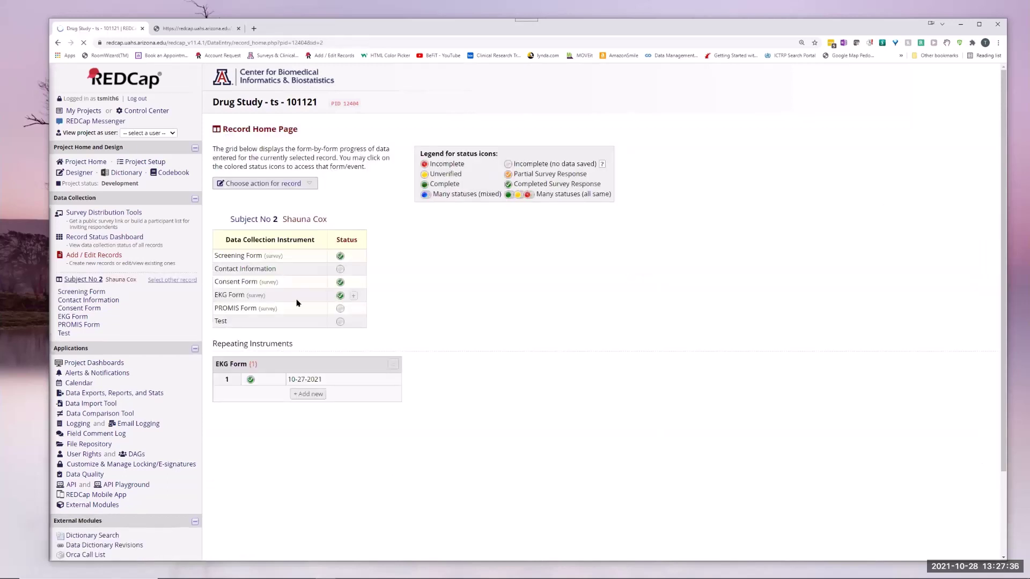
left_click(340, 269)
left_click(342, 269)
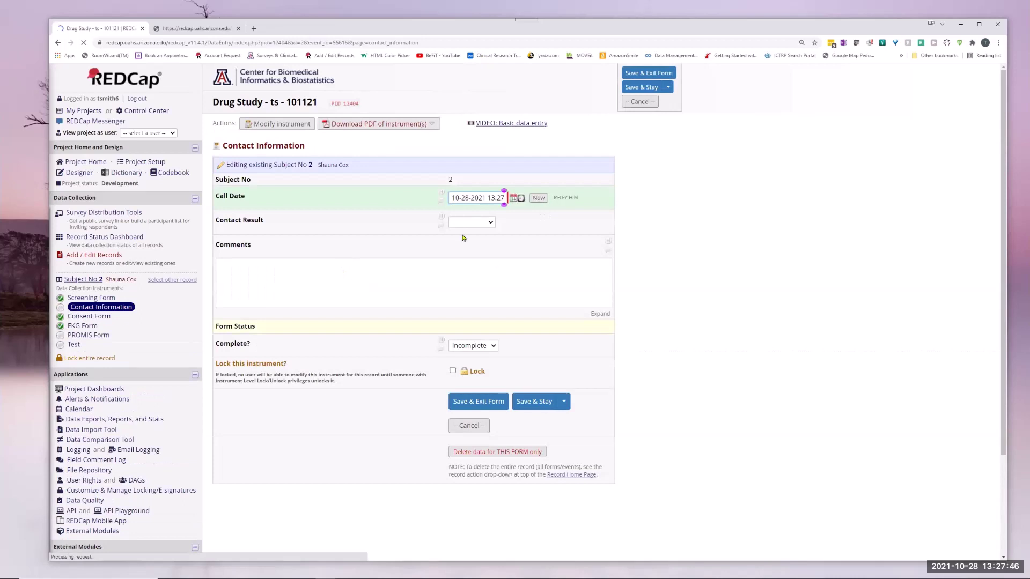
Record Not Home with comment 'Nothing to say', mark the form Complete, and save it
left_click(483, 224)
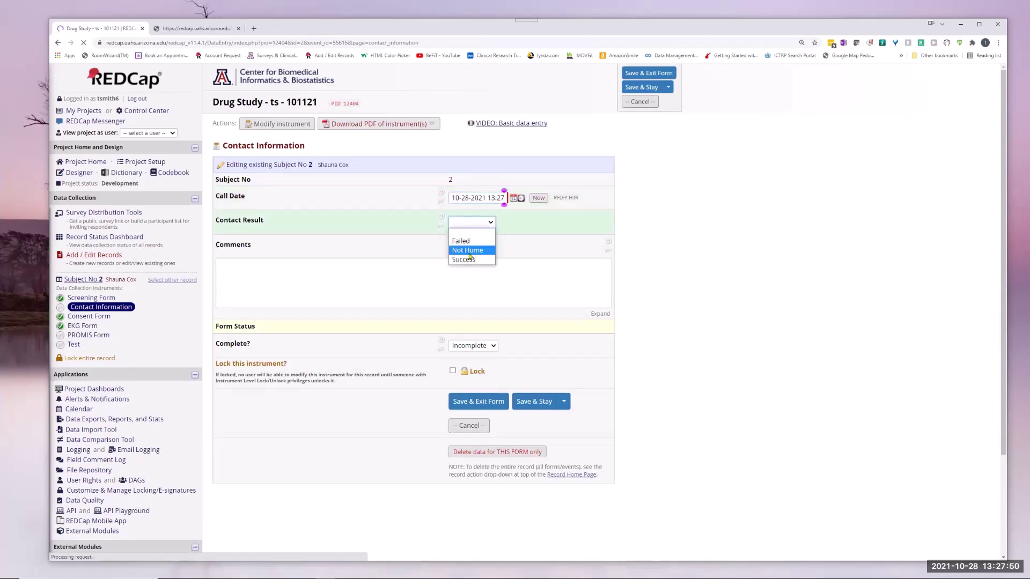
left_click(467, 250)
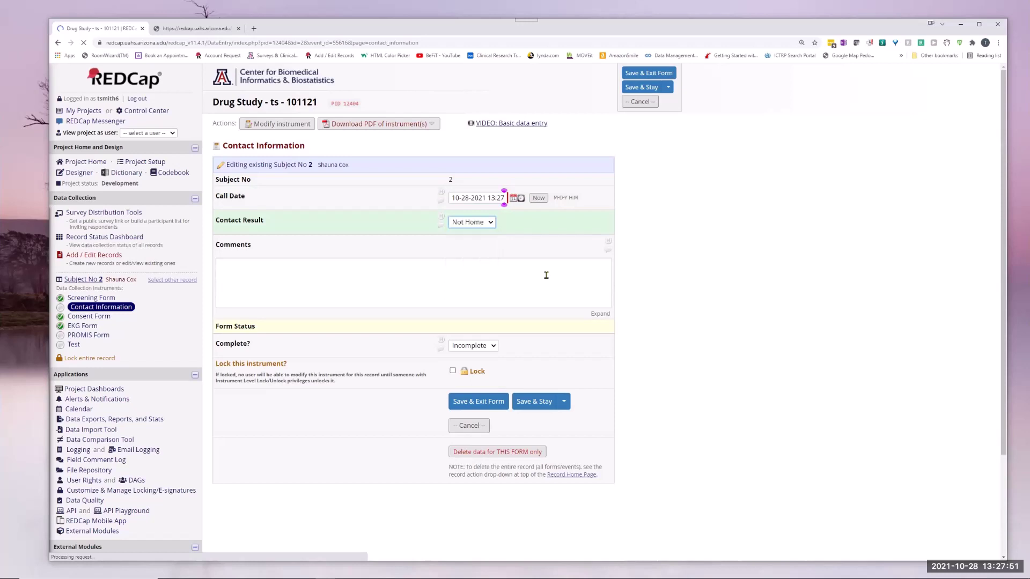
left_click(257, 276)
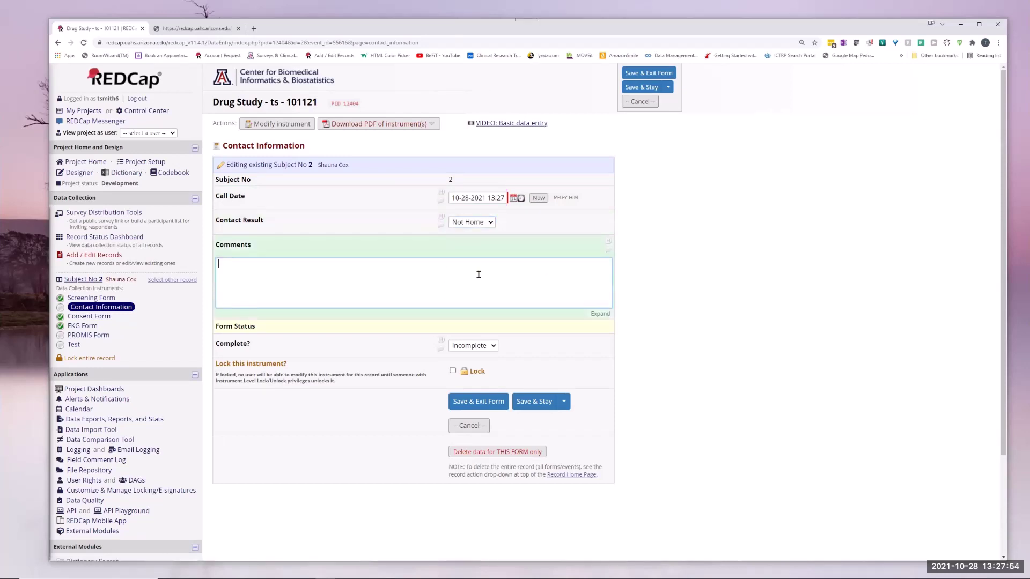
type("Nothing to say")
left_click(480, 344)
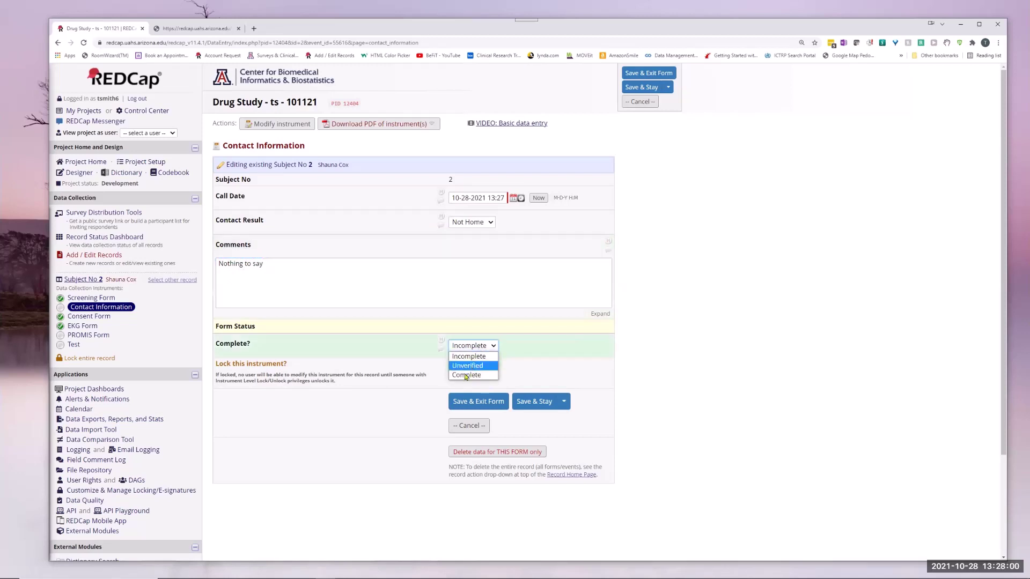
left_click(467, 376)
left_click(508, 401)
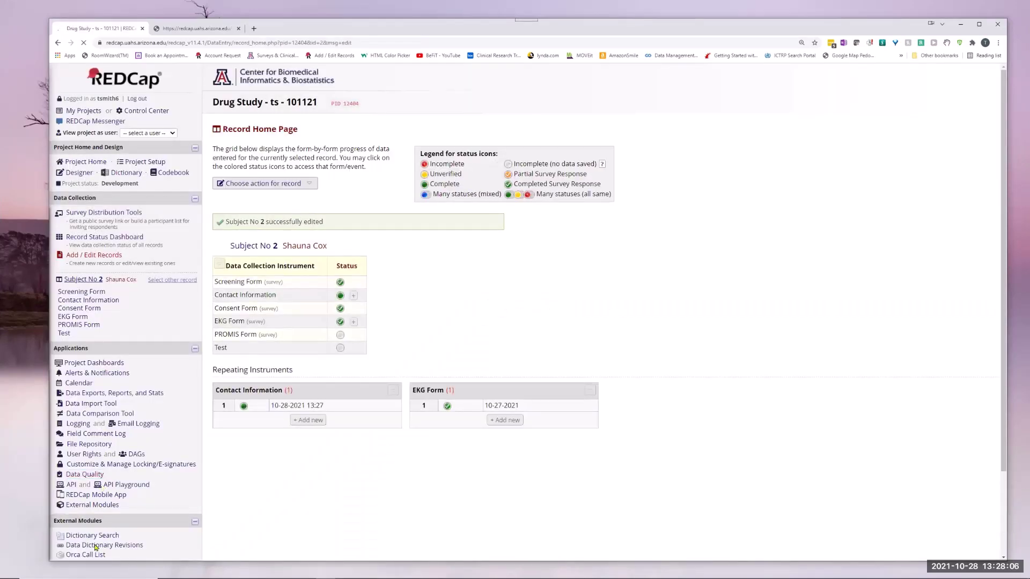
Go back through browser history to the Orca Call List, now showing 1 PM attempt for that contact
scroll(97, 547, "down", 2)
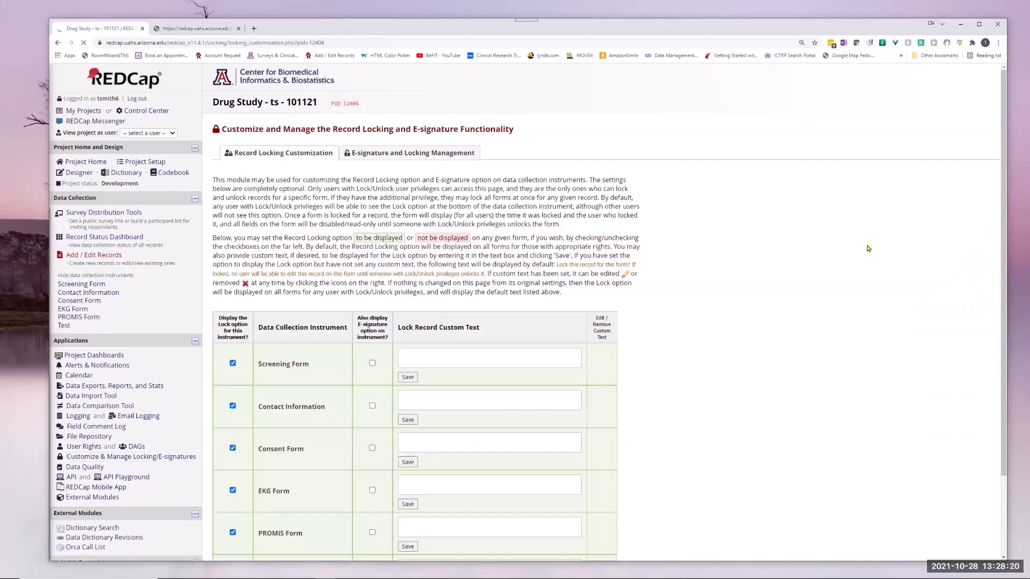
right_click(58, 43)
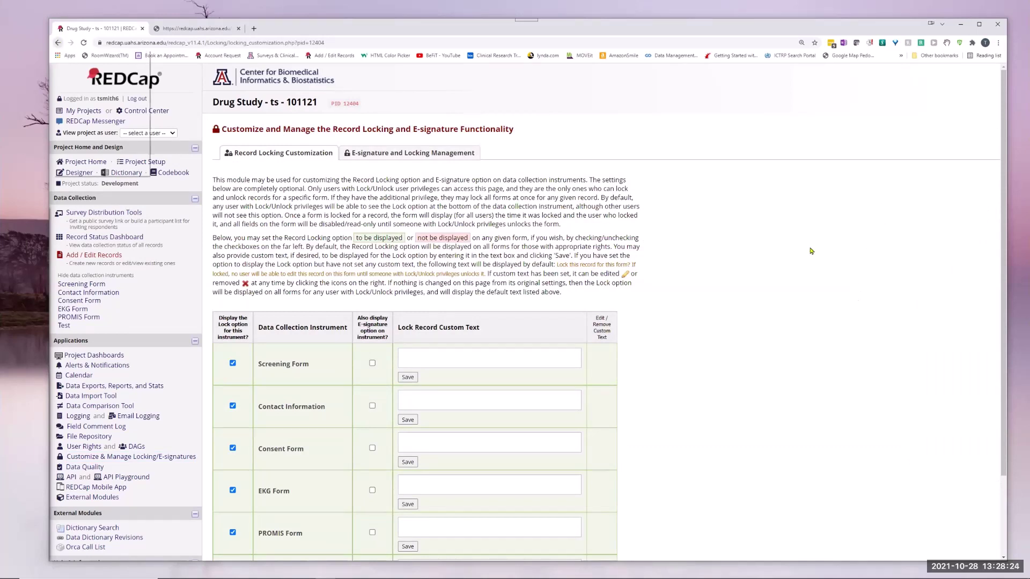
left_click(64, 43)
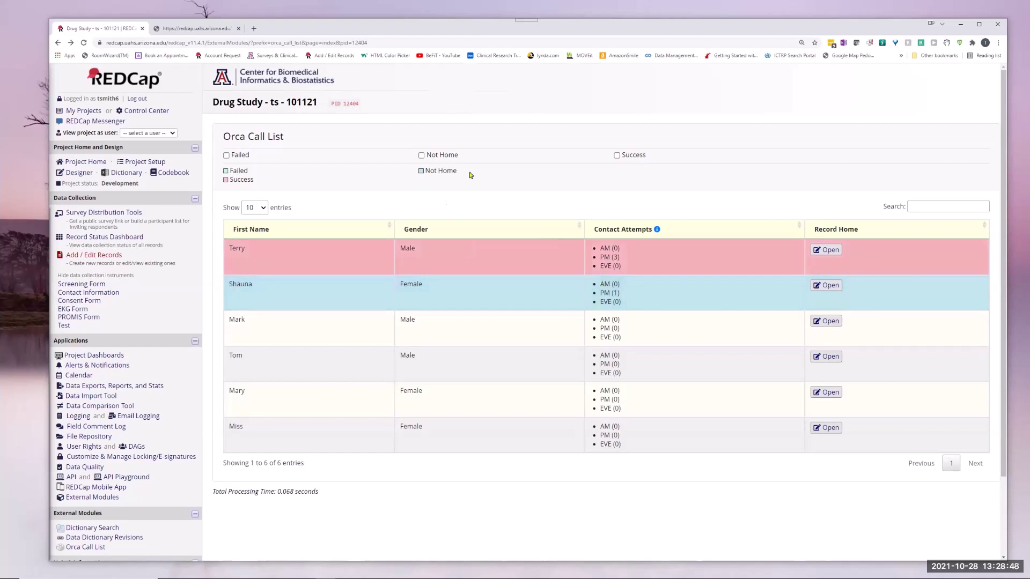
Log a new Contact Information entry for Subject 2 with result Failed, saved as Complete
left_click(832, 287)
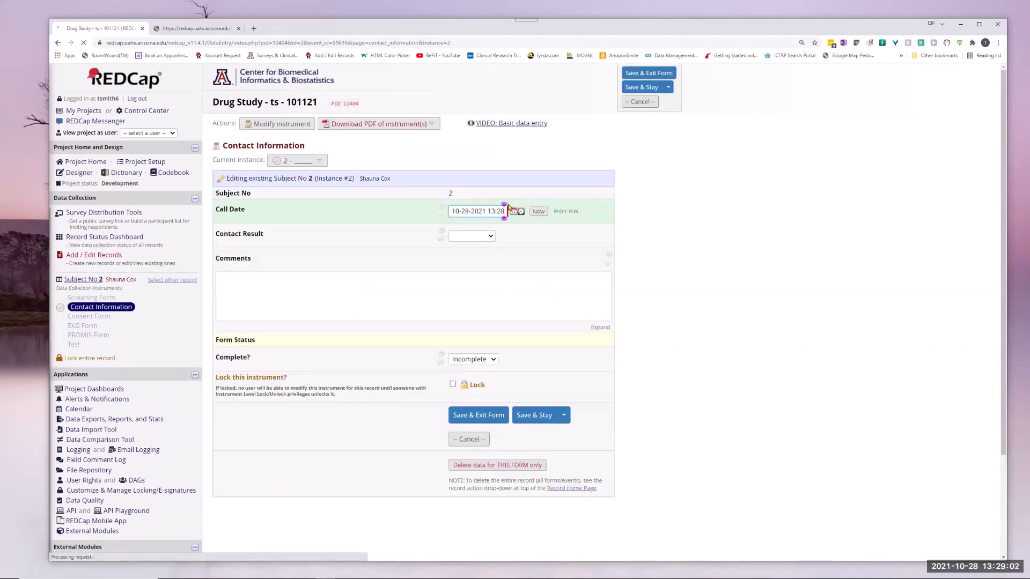
left_click(490, 236)
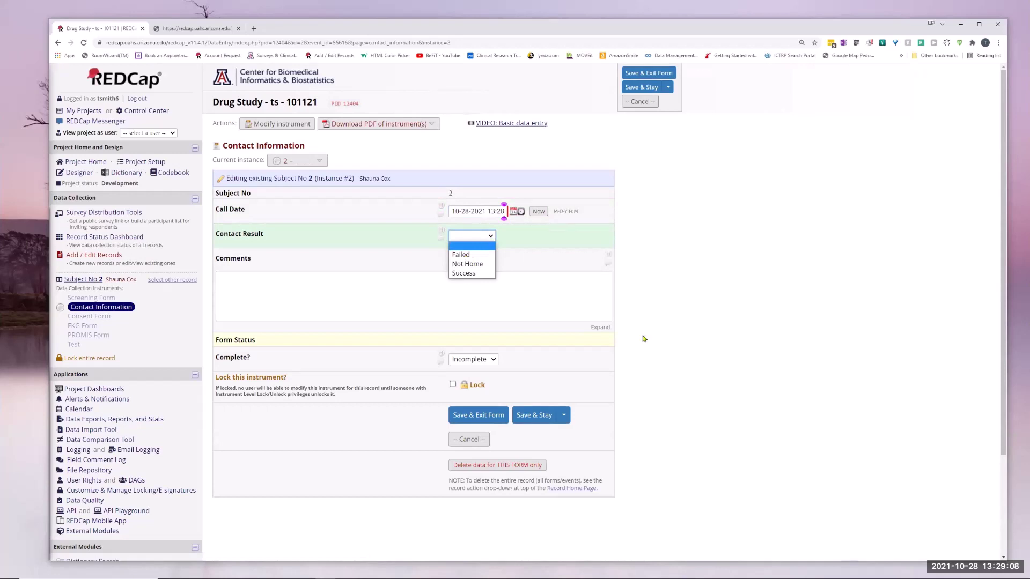
left_click(462, 255)
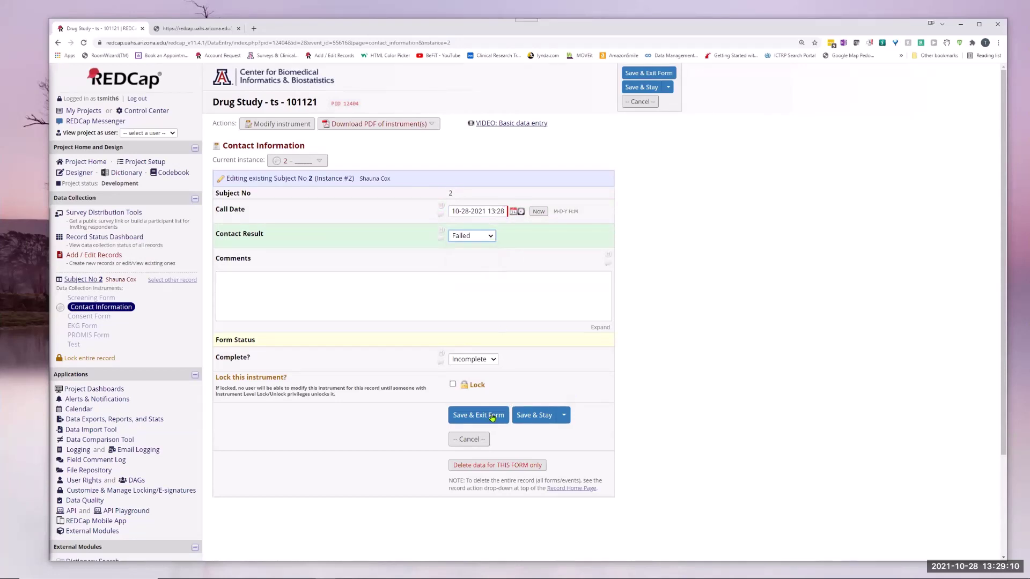
left_click(491, 360)
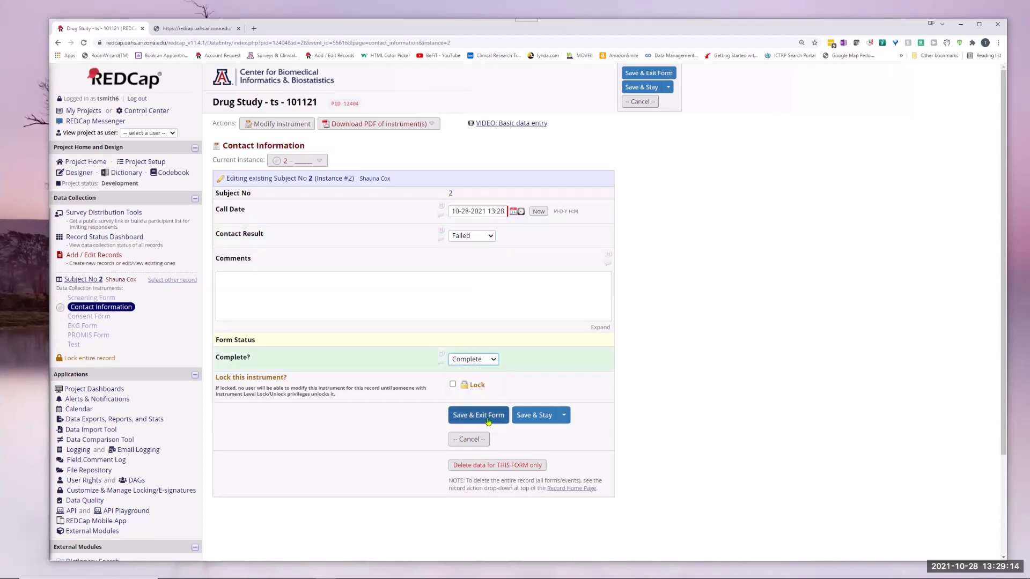
left_click(487, 416)
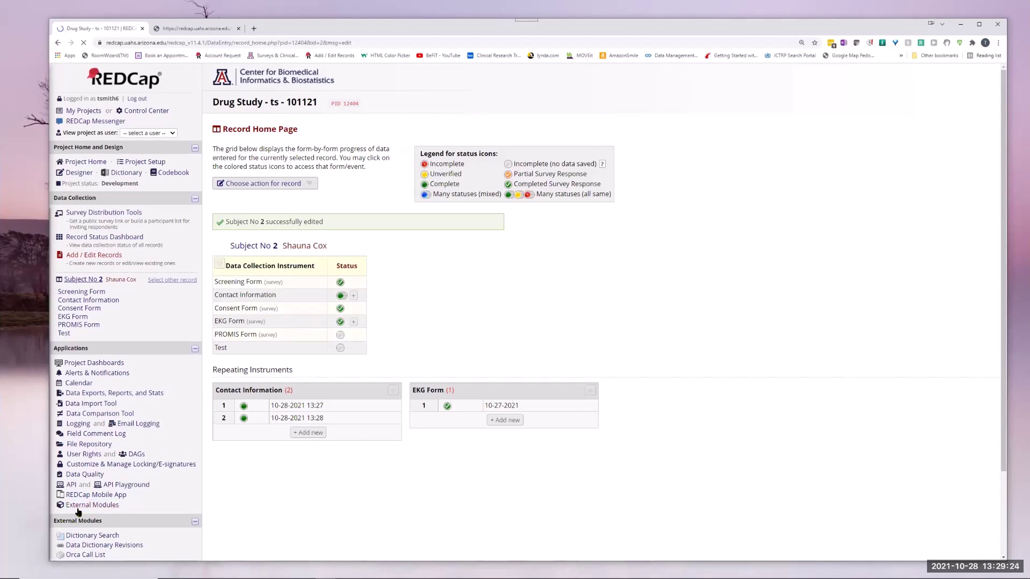
View the Orca Call List with Subject 2's row green, then return to the module README
scroll(83, 499, "down", 2)
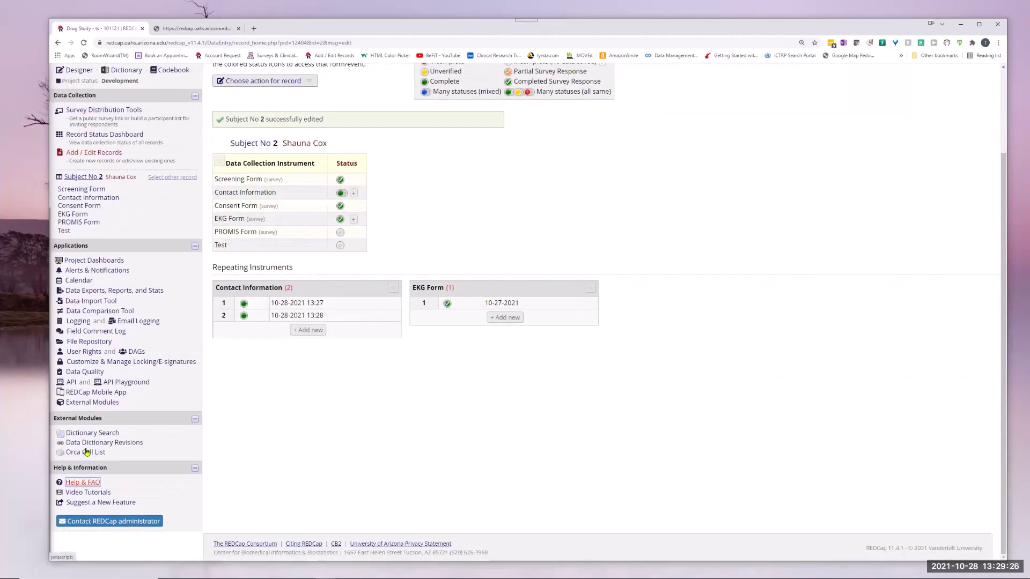
left_click(83, 453)
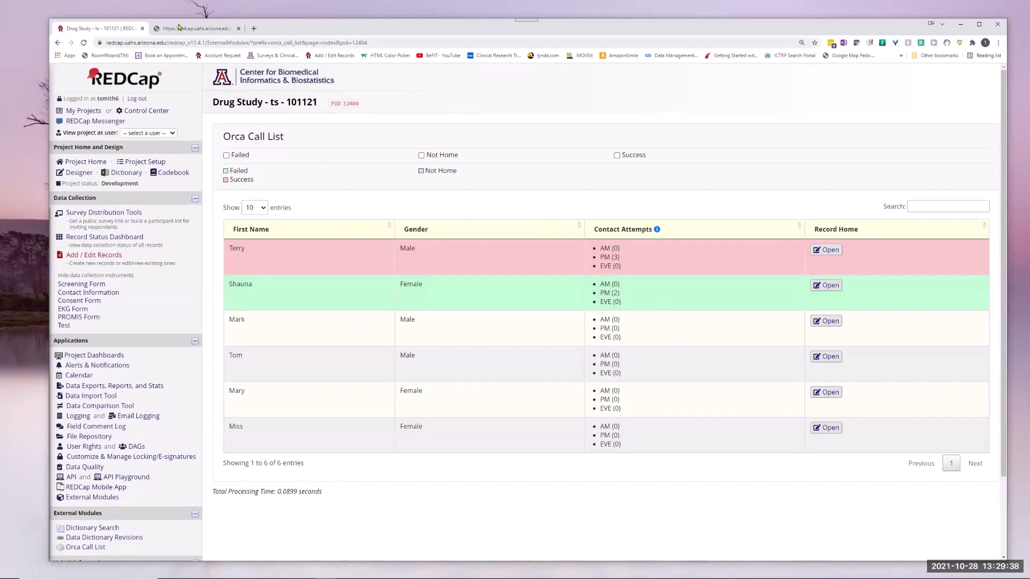
left_click(179, 29)
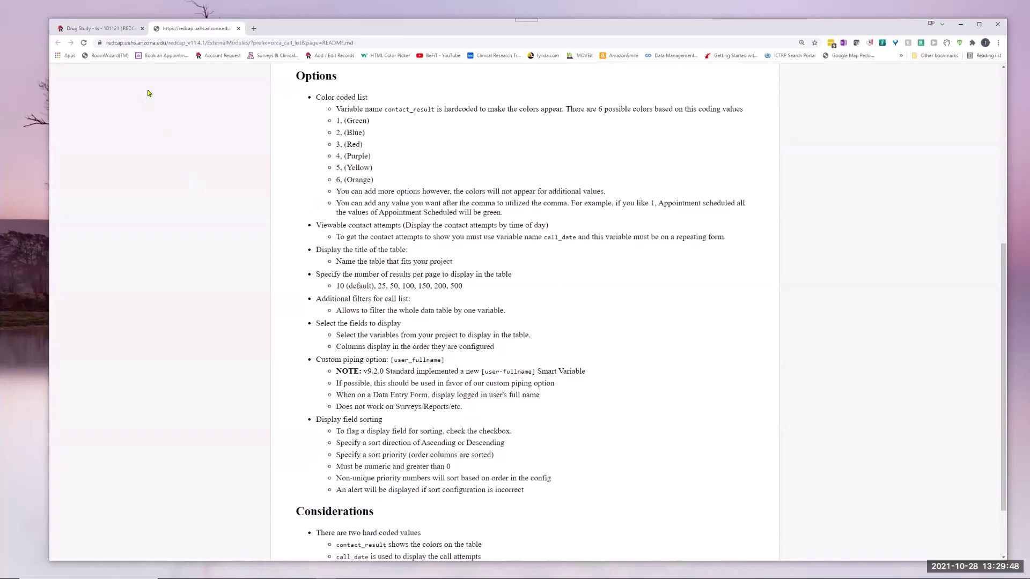
Switch back to the Drug Study project's Orca Call List
left_click(99, 34)
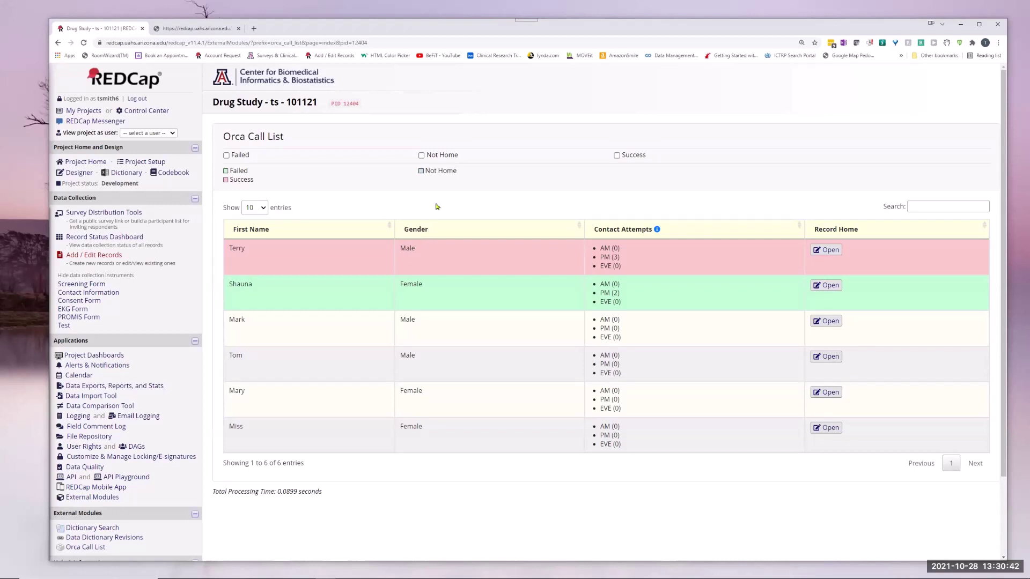
Sort the call list by Gender, then apply and clear the Not Home and Failed filters
left_click(417, 230)
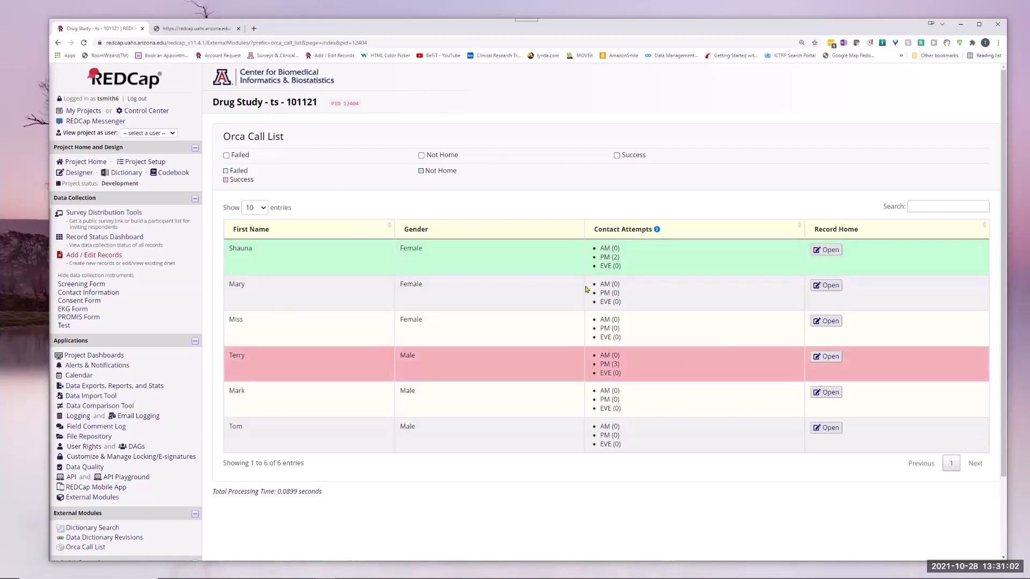
left_click(422, 155)
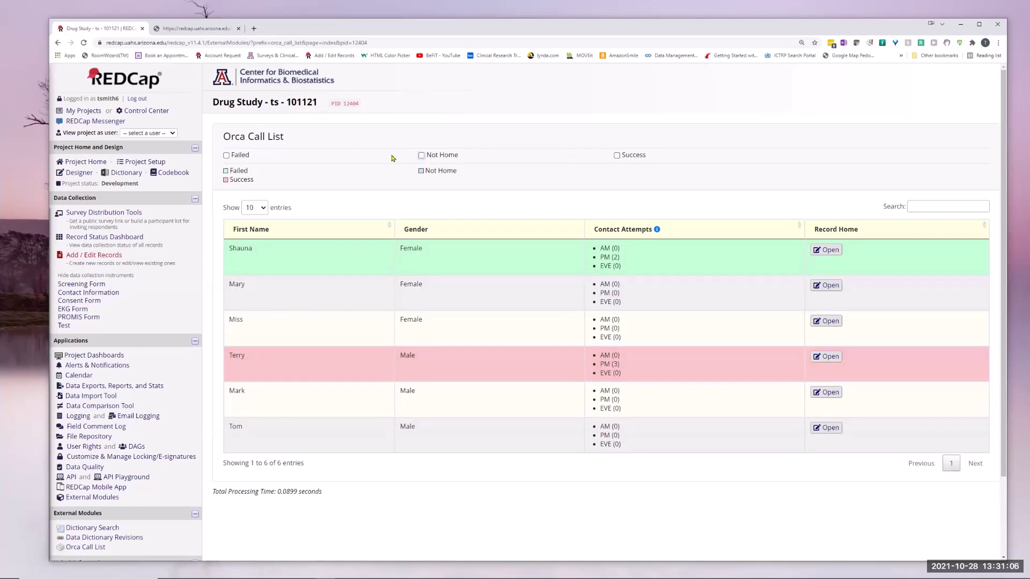
left_click(226, 156)
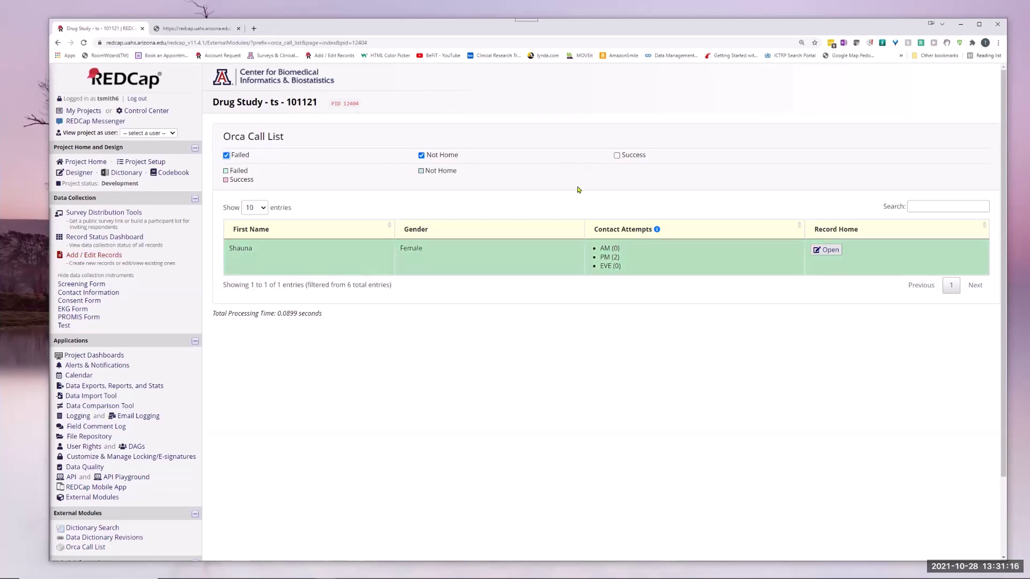
left_click(422, 156)
left_click(226, 156)
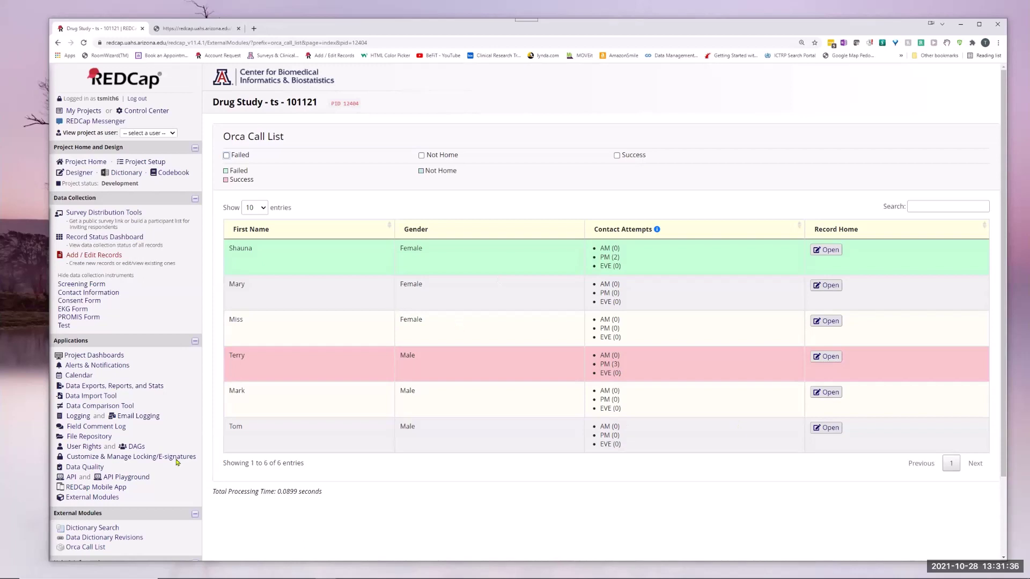
scroll(114, 477, "down", 2)
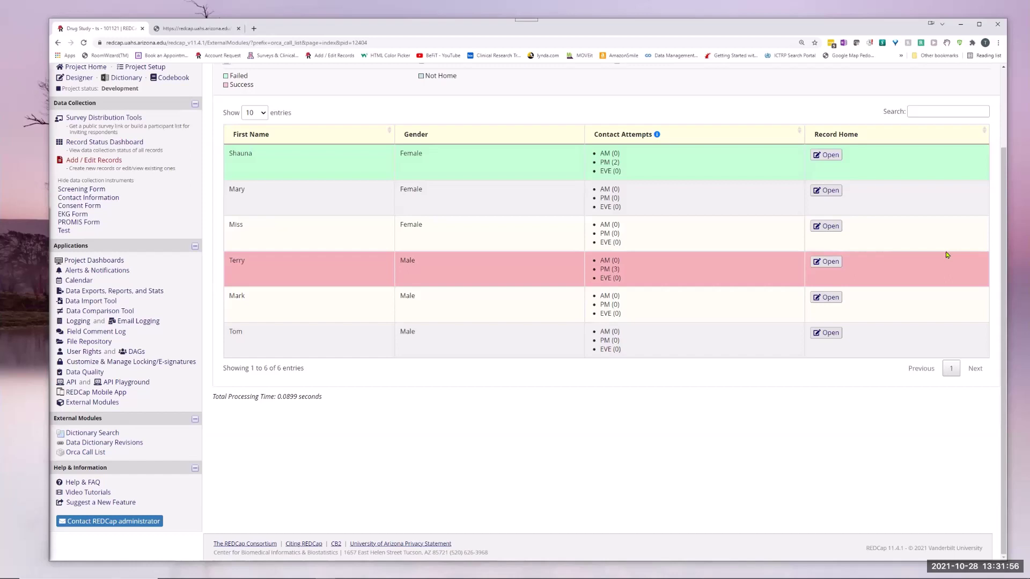
left_click(934, 112)
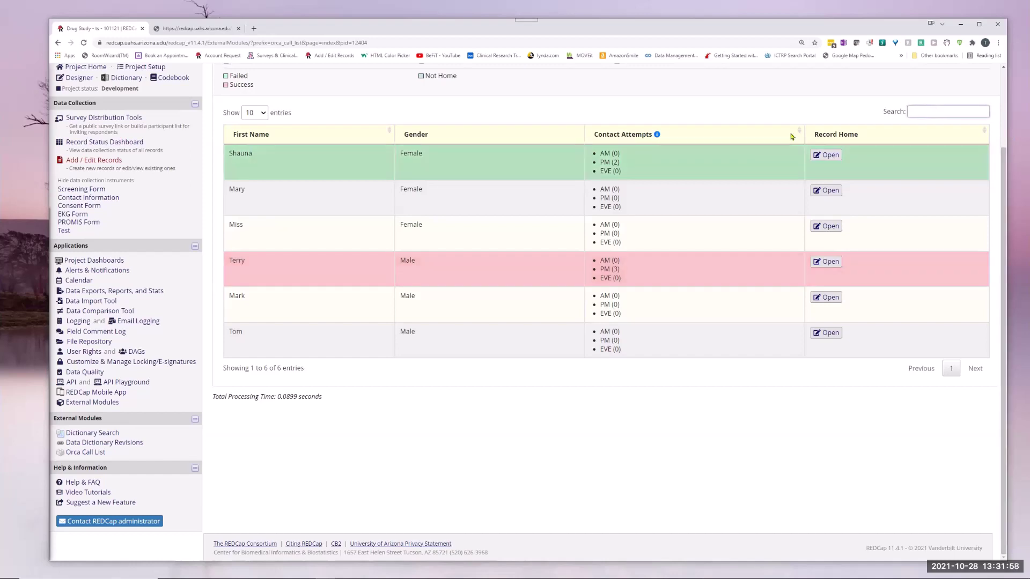
scroll(627, 202, "up", 2)
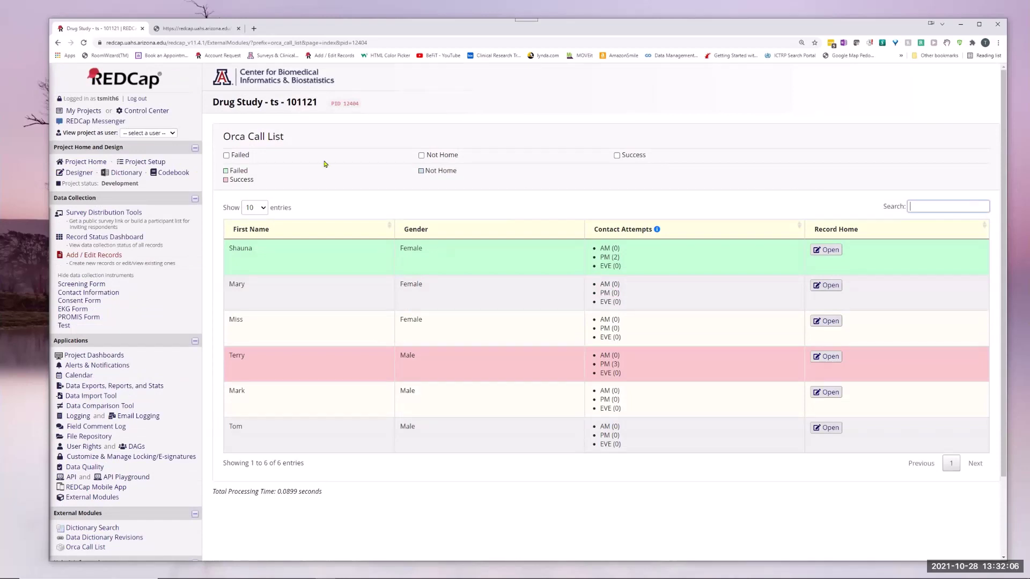
scroll(139, 299, "down", 1)
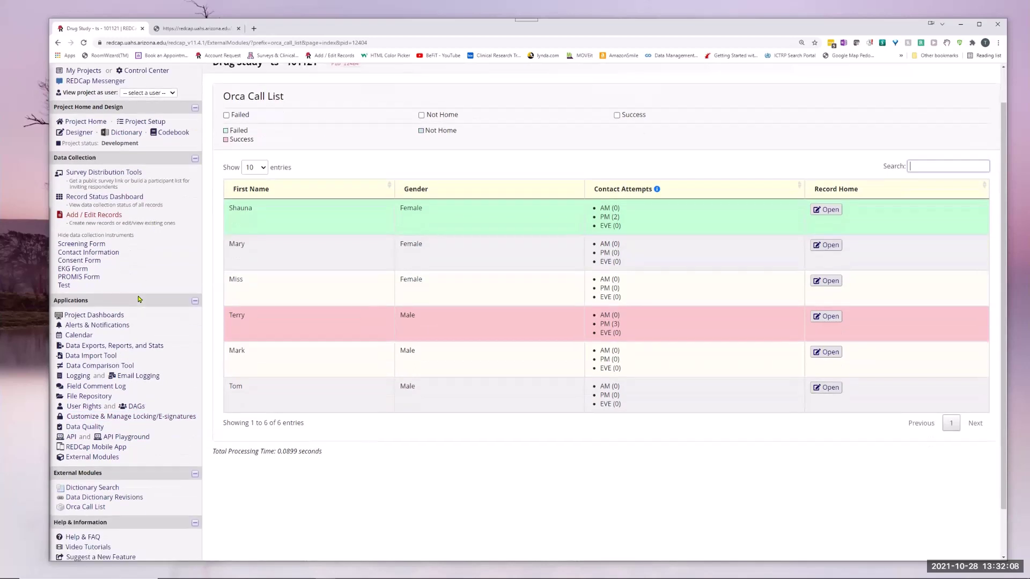